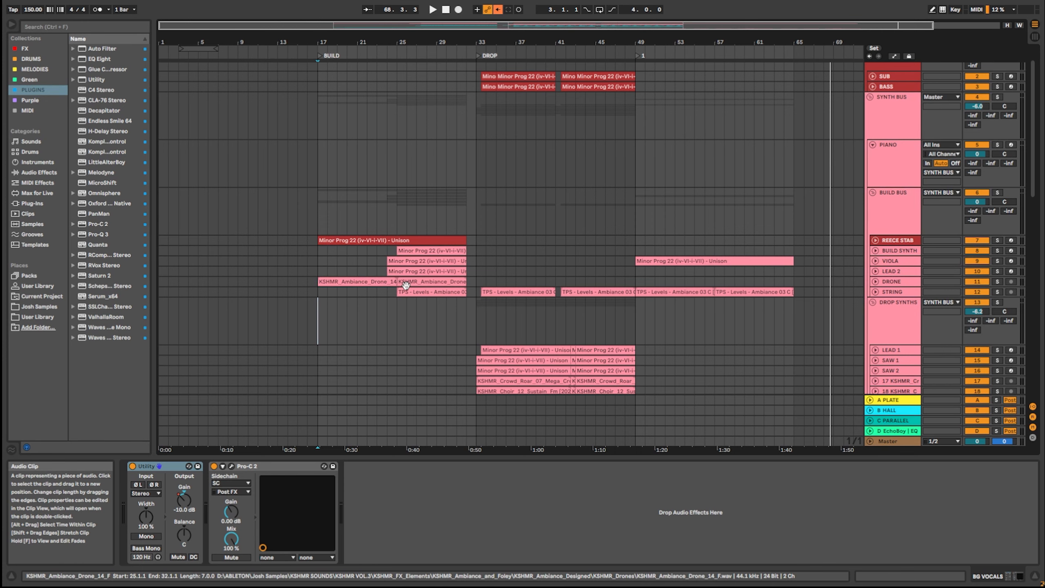
- Open the Serum synth on the SAW 1 track and examine its oscillator, filter and effects settings
{"action": "scroll", "coordinate": [482, 296], "scroll_direction": "down", "scroll_amount": 3}
{"action": "scroll", "coordinate": [481, 300], "scroll_direction": "up", "scroll_amount": 6}
{"action": "scroll", "coordinate": [498, 304], "scroll_direction": "down", "scroll_amount": 2}
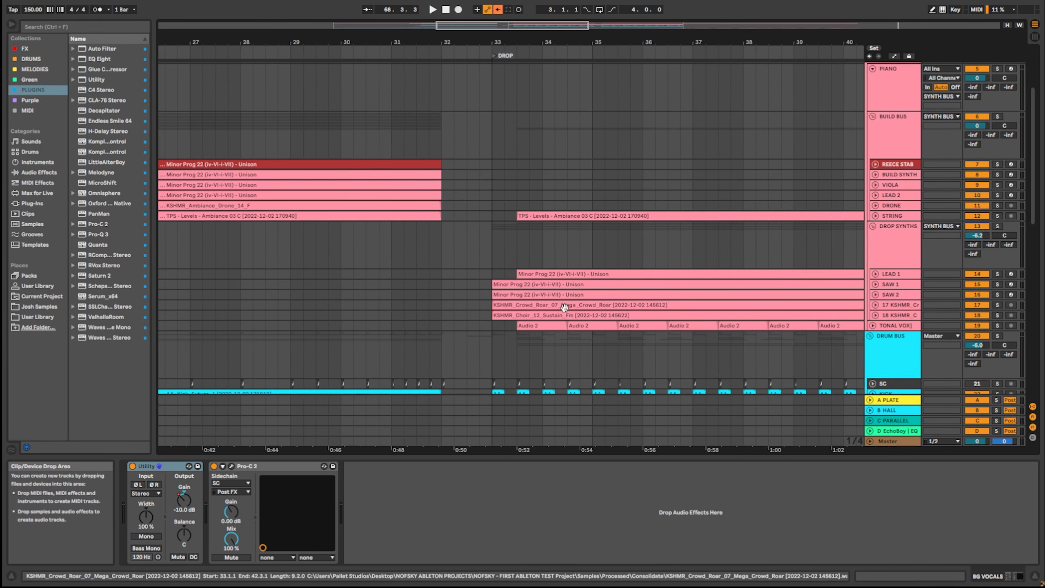
{"action": "left_click_drag", "start_coordinate": [613, 304], "coordinate": [502, 297]}
{"action": "left_click", "coordinate": [879, 278]}
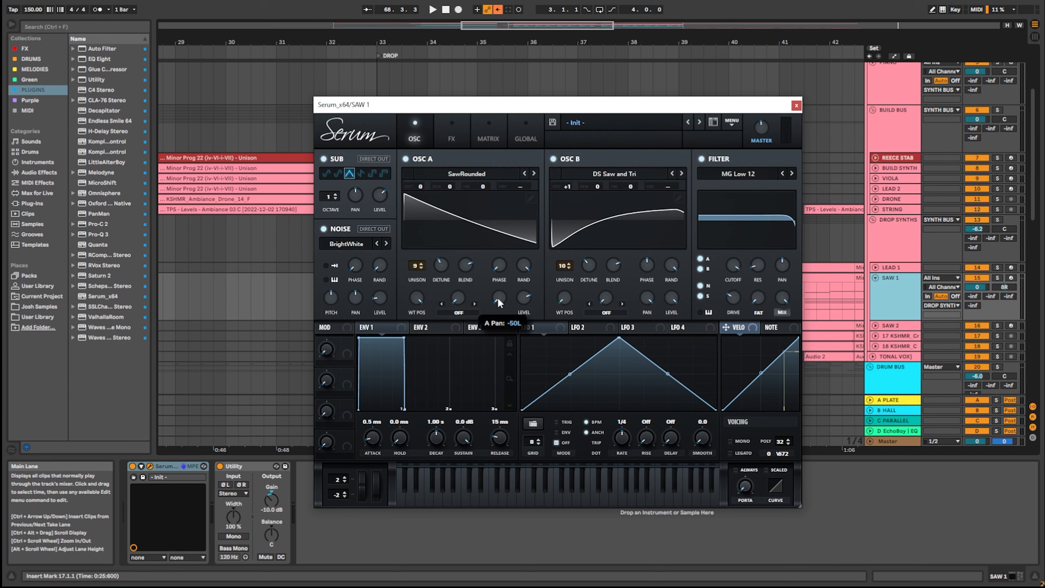
{"action": "mouse_move", "coordinate": [645, 298]}
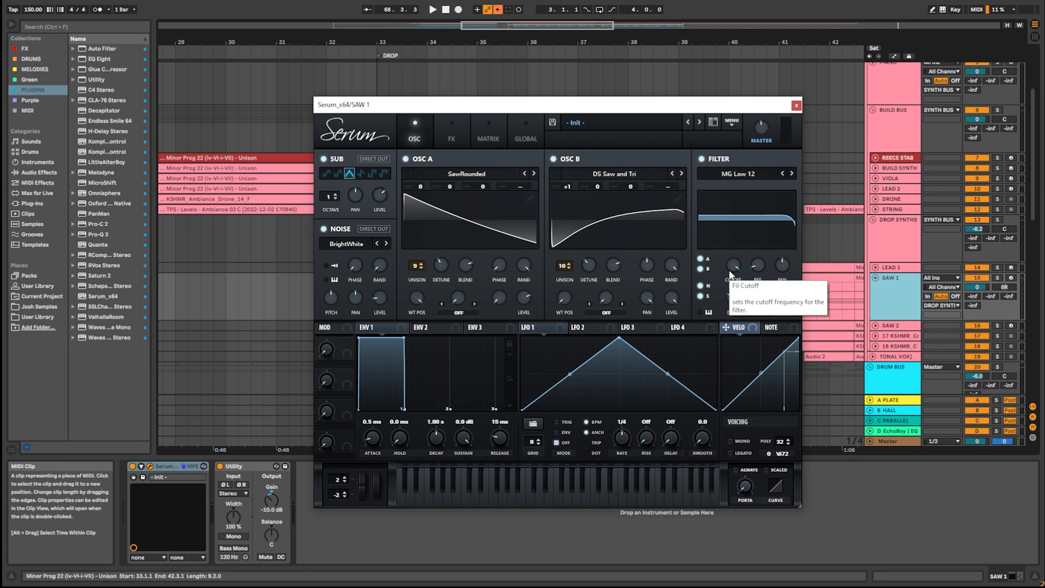
{"action": "left_click", "coordinate": [453, 131]}
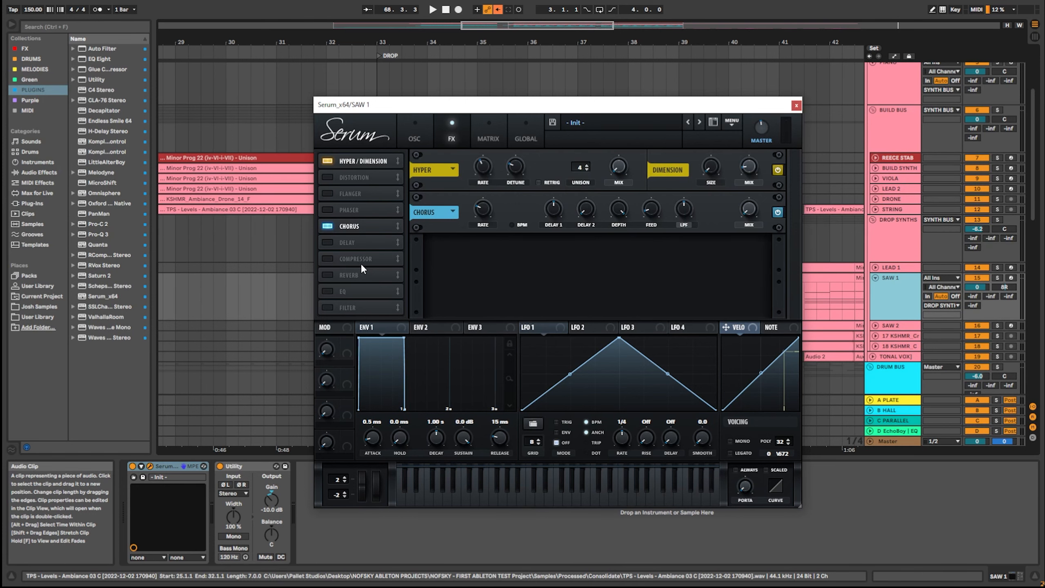
{"action": "key", "text": "Escape"}
- Solo the SAW 1 track and audition it from 33.3.1 in the drop
{"action": "left_click", "coordinate": [398, 302]}
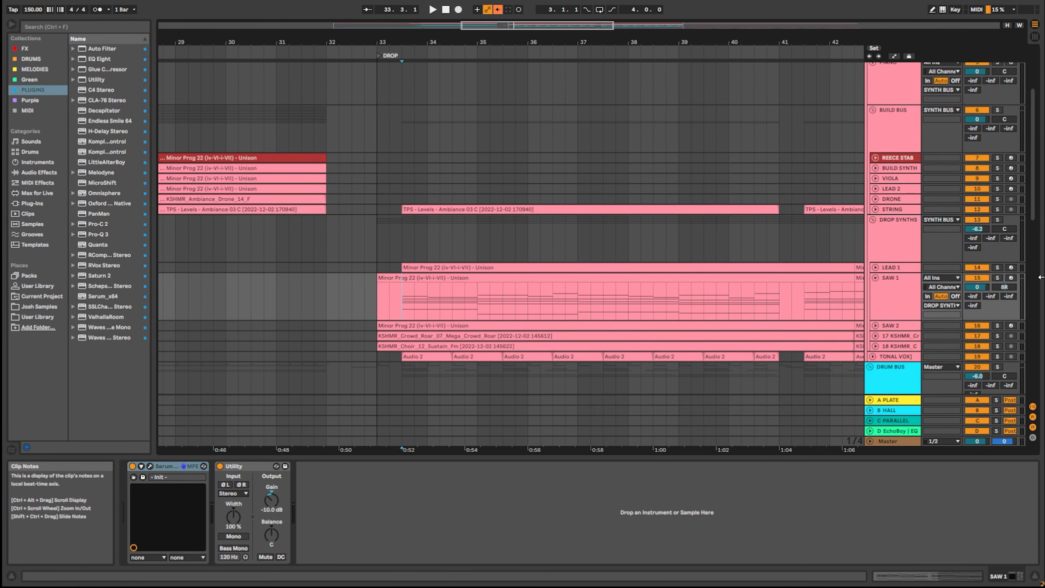
{"action": "left_click", "coordinate": [997, 278]}
{"action": "key", "text": "space"}
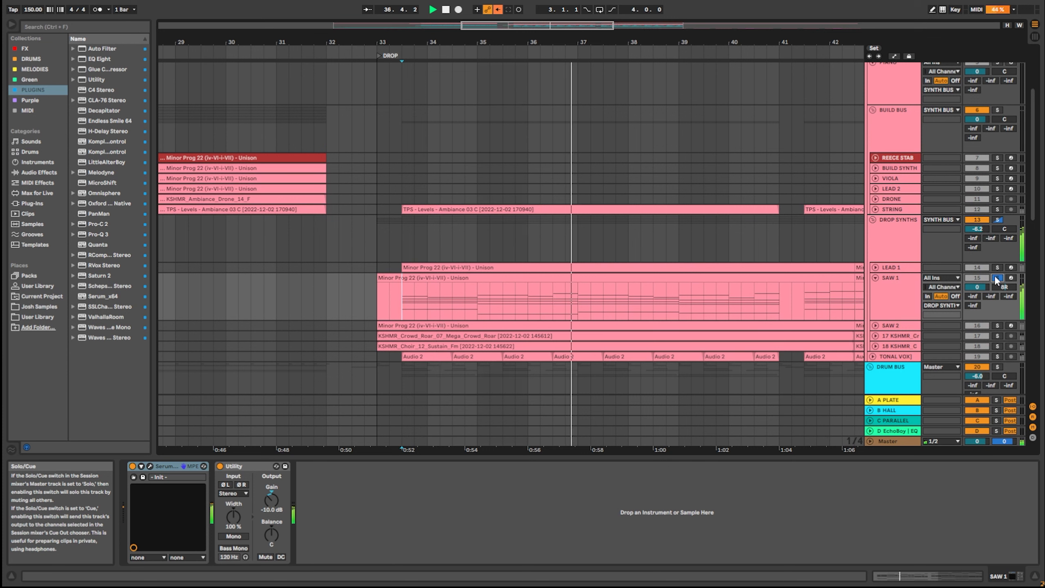
{"action": "key", "text": "space"}
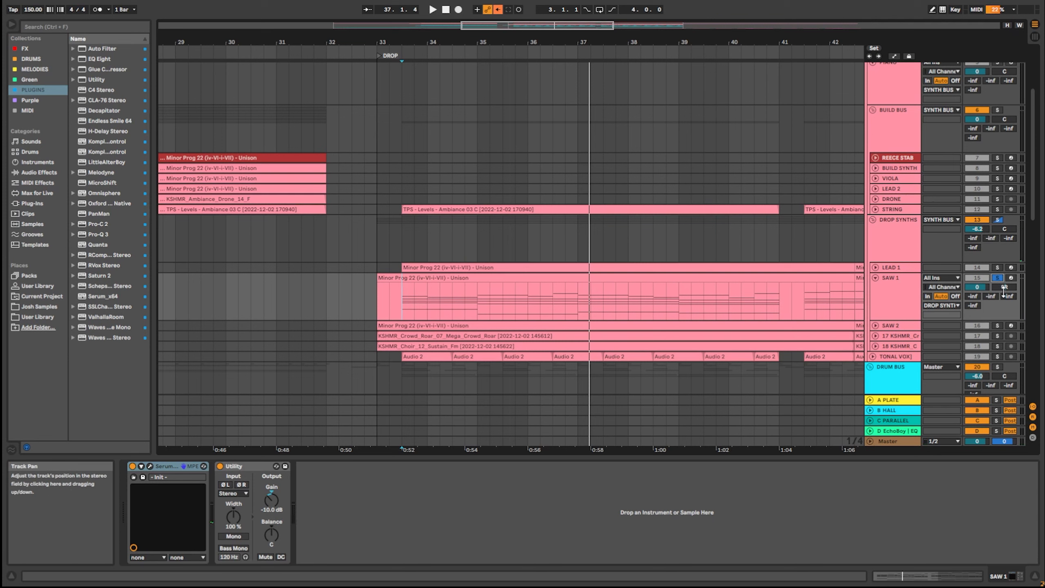
- Expand and solo the SAW 2 track, and examine the oscillator and effects settings of its Serum synth
{"action": "left_click", "coordinate": [875, 326]}
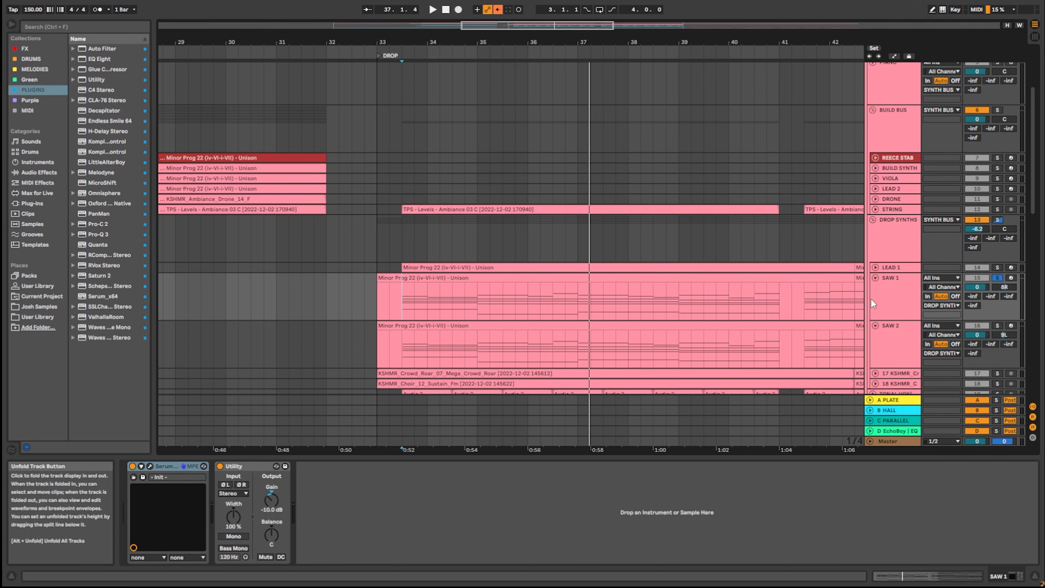
{"action": "left_click", "coordinate": [895, 331]}
{"action": "left_click", "coordinate": [997, 326]}
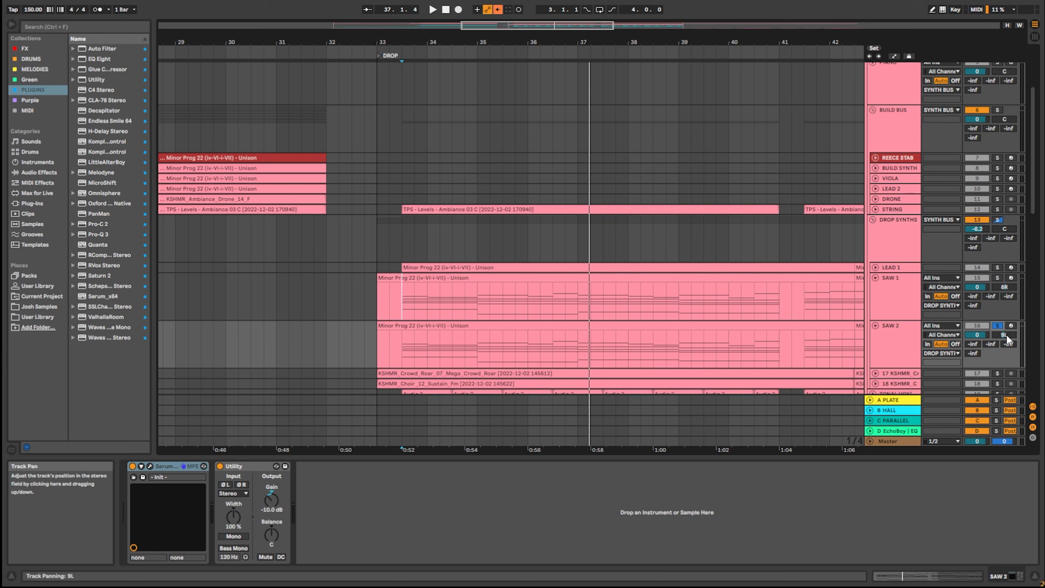
{"action": "left_click", "coordinate": [894, 349]}
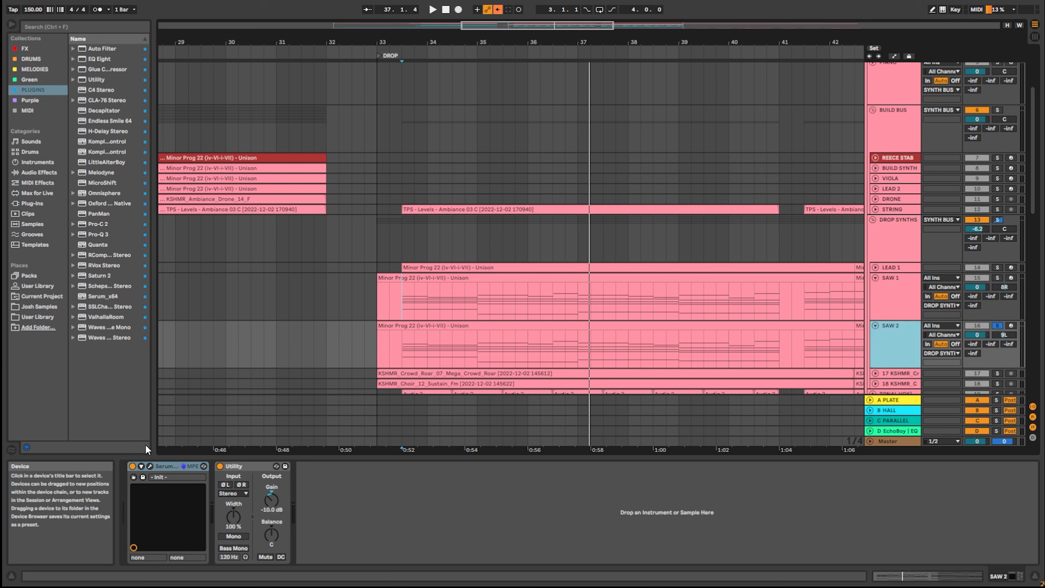
{"action": "left_click", "coordinate": [150, 467]}
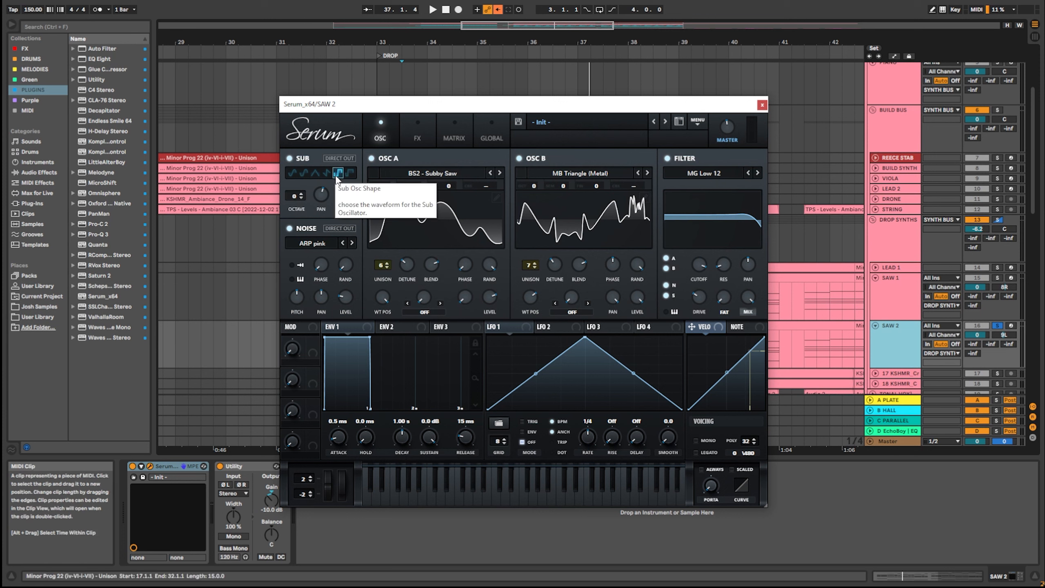
{"action": "left_click", "coordinate": [416, 130]}
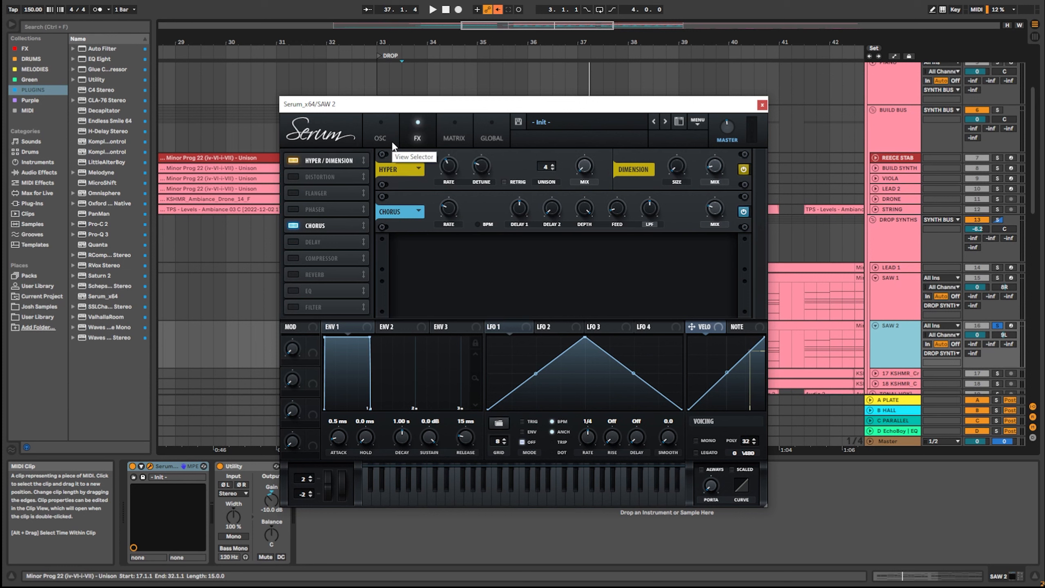
{"action": "left_click", "coordinate": [762, 105]}
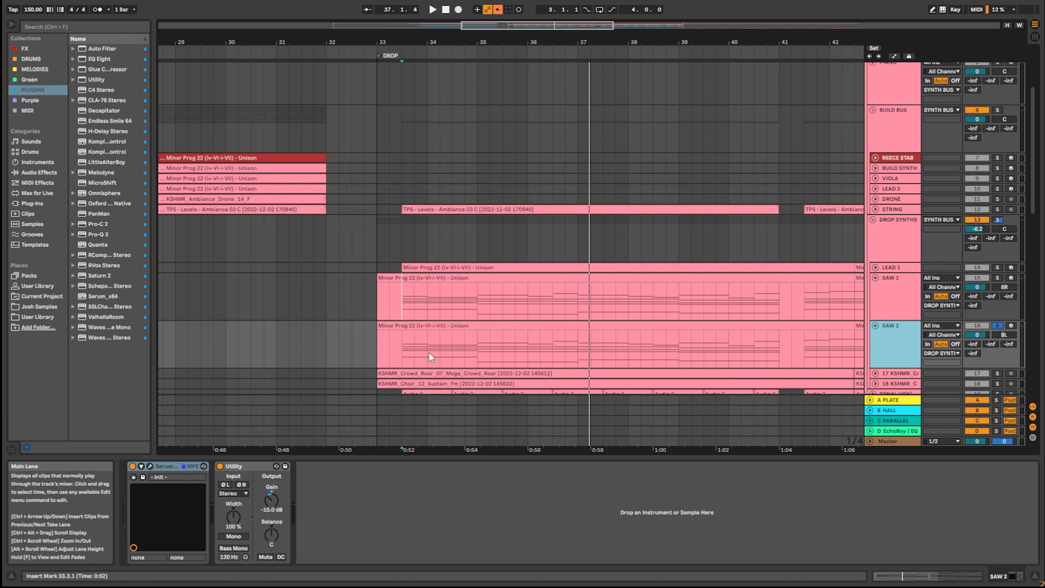
- Audition the soloed SAW 2 track from 33.3.1
{"action": "left_click", "coordinate": [402, 352]}
{"action": "key", "text": "space"}
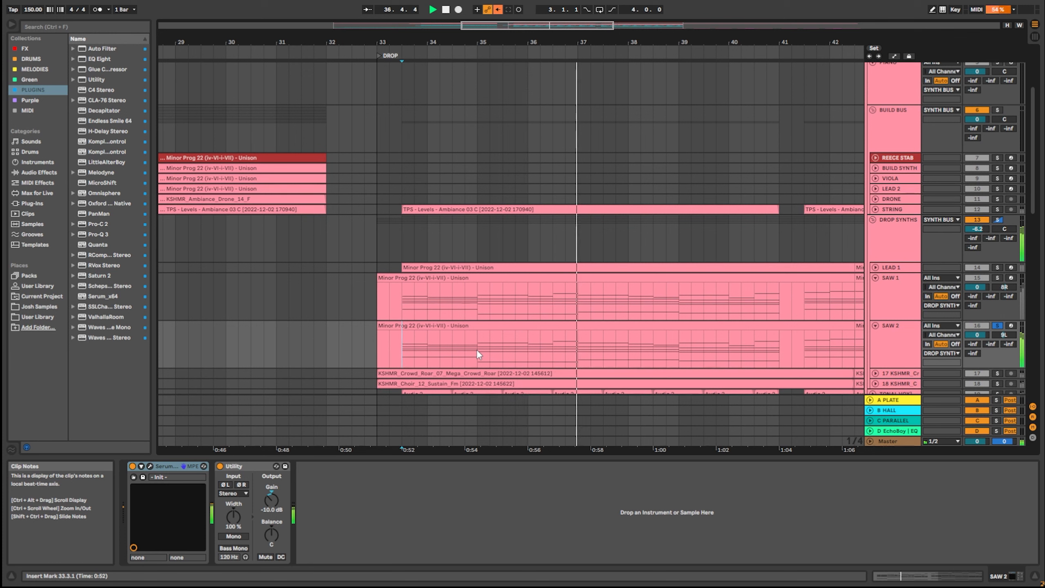
{"action": "key", "text": "space"}
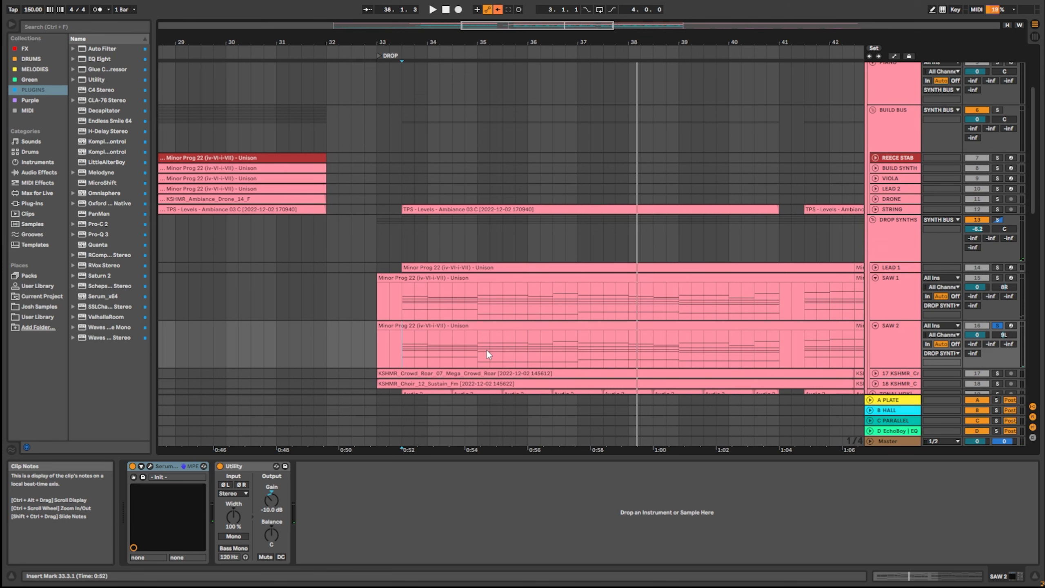
- Deactivate both Saturn 2 devices and the Decapitator on the DROP SYNTHS group
{"action": "left_click", "coordinate": [872, 229]}
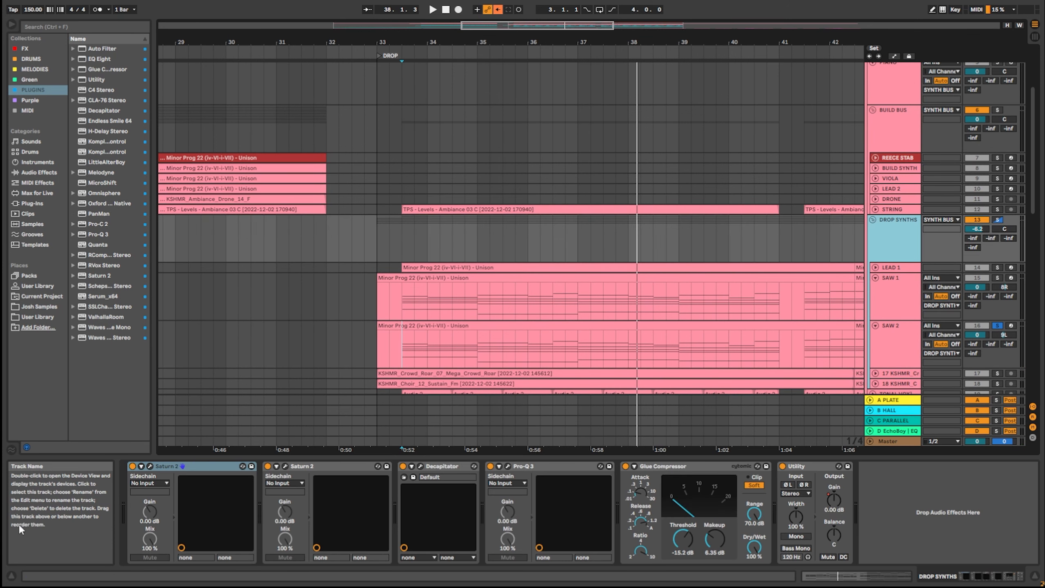
{"action": "left_click", "coordinate": [133, 467]}
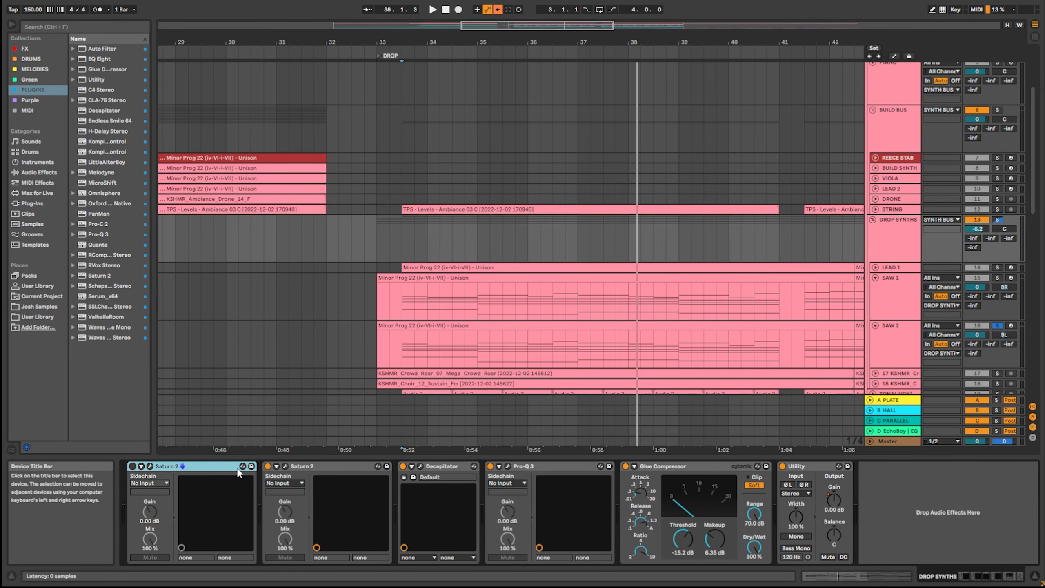
{"action": "left_click", "coordinate": [268, 466]}
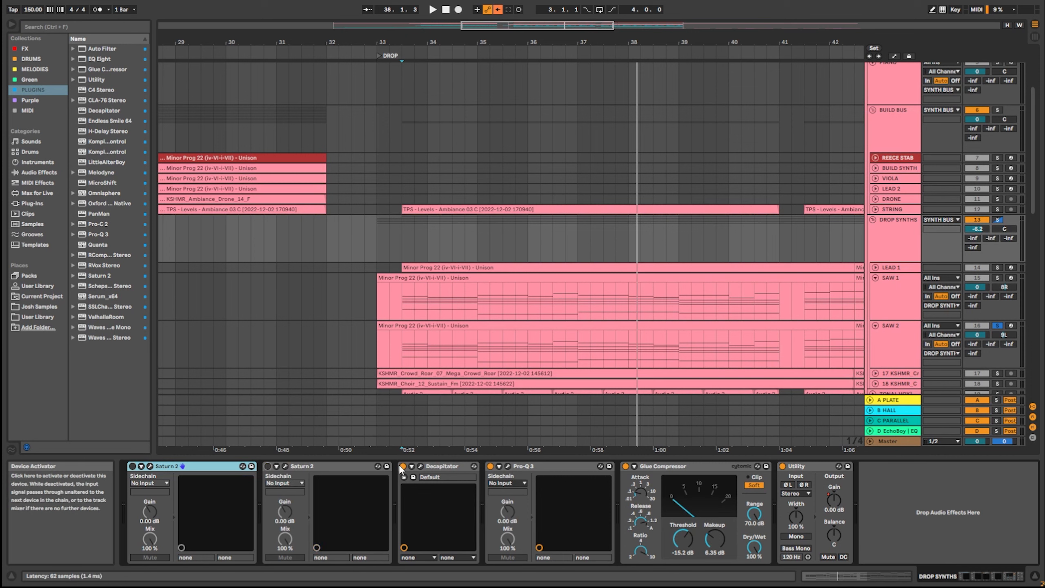
{"action": "left_click", "coordinate": [403, 467]}
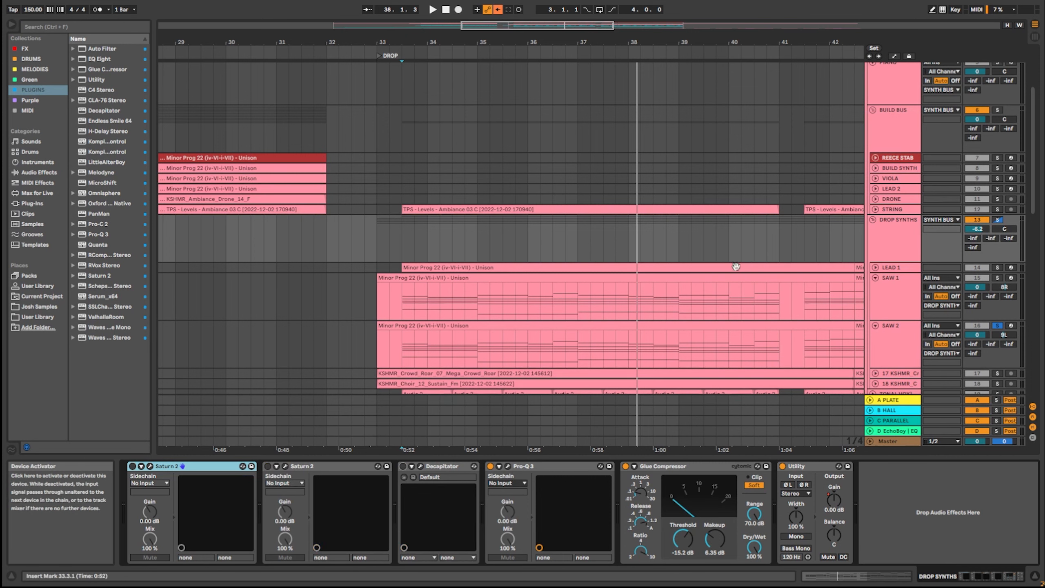
- Add SAW 1 to the solo and audition both saw tracks together from 33.3.1
{"action": "left_click", "coordinate": [400, 348]}
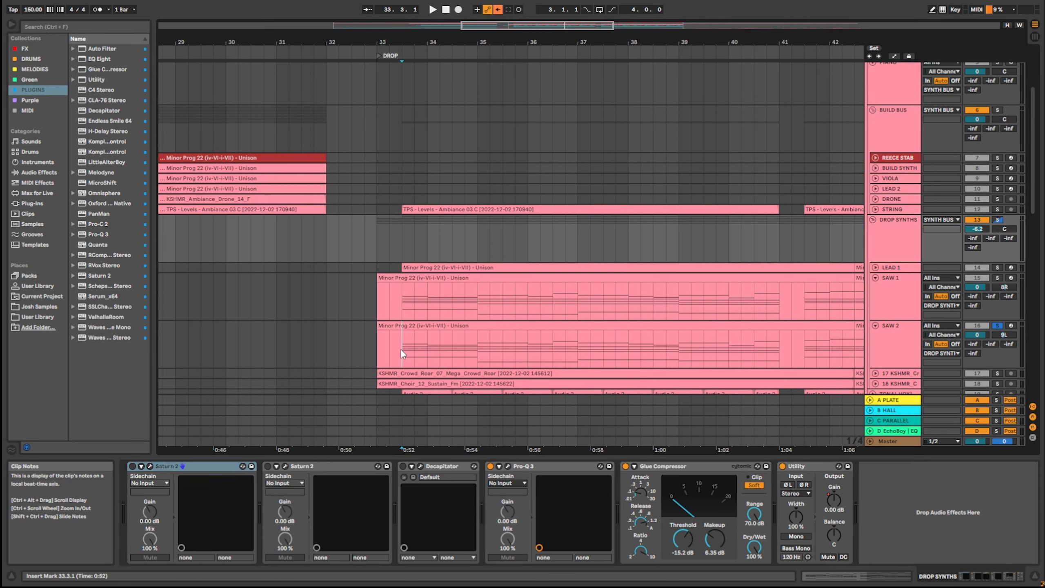
{"action": "left_click", "coordinate": [997, 278]}
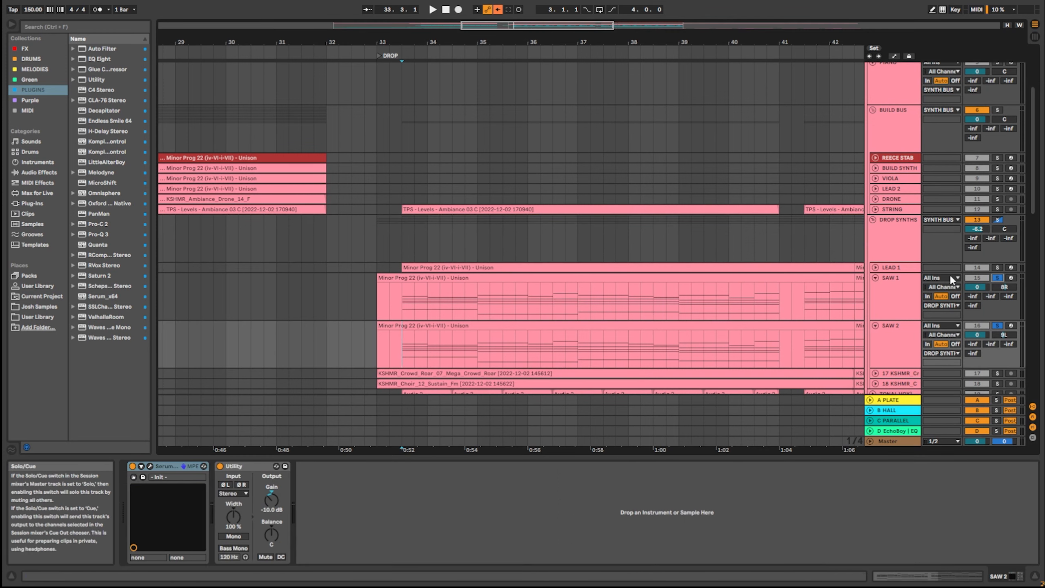
{"action": "key", "text": "space"}
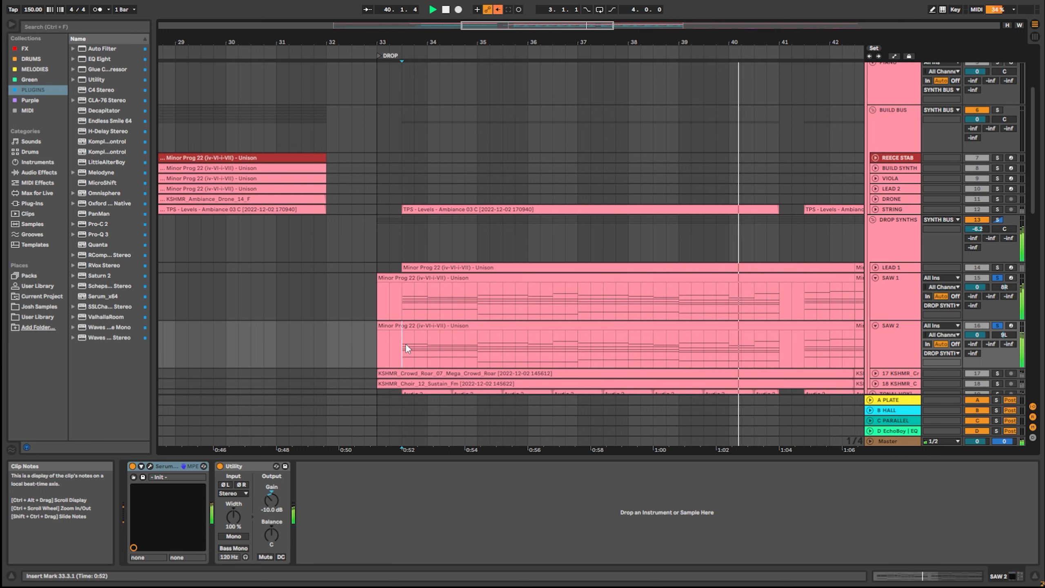
{"action": "key", "text": "space"}
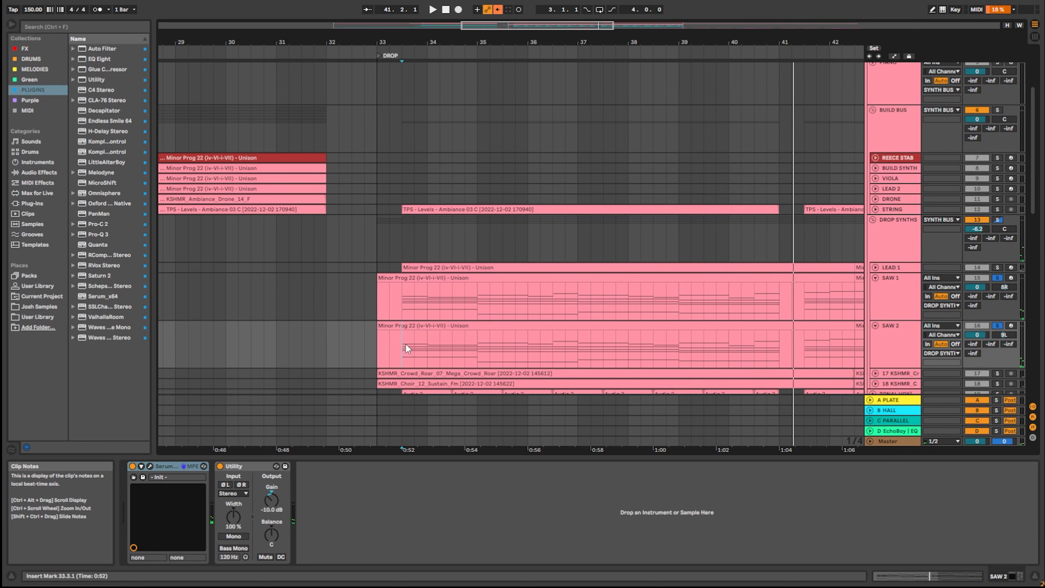
- Examine the chord notes of the SAW 2 clip in the MIDI note editor, and return to the track's devices
{"action": "scroll", "coordinate": [405, 344], "scroll_direction": "down", "scroll_amount": 3}
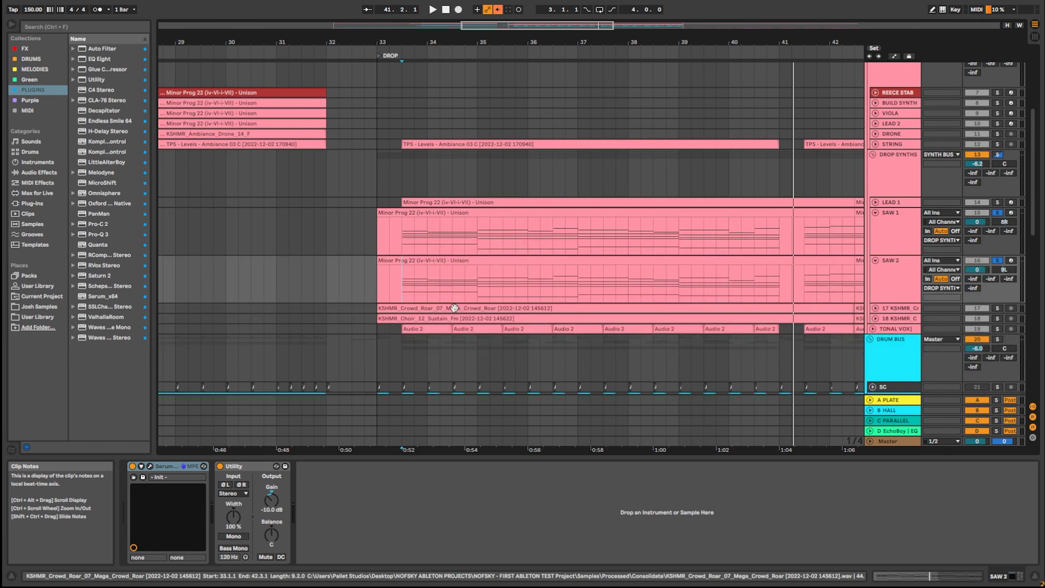
{"action": "left_click", "coordinate": [526, 260]}
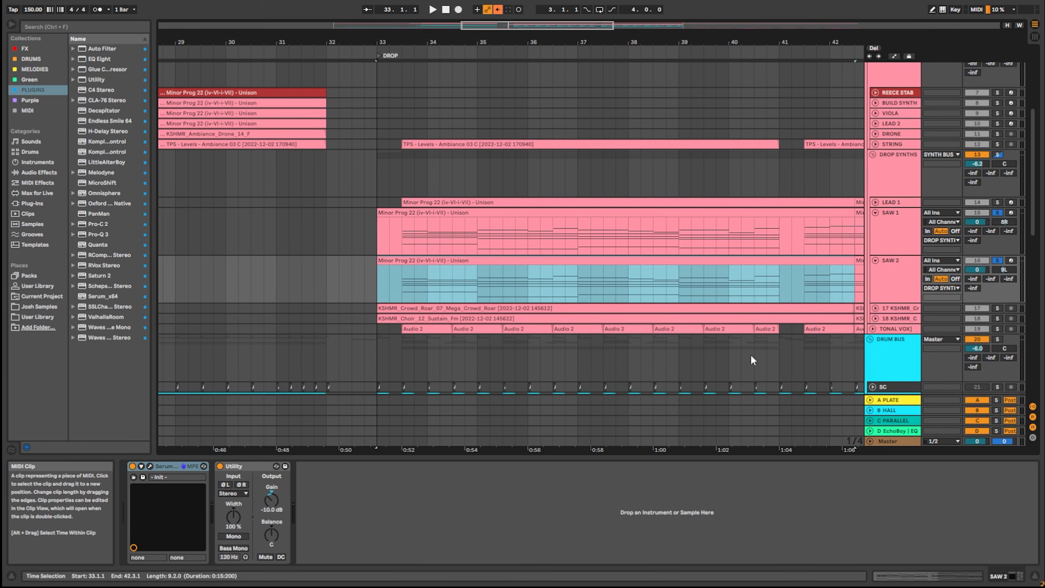
{"action": "left_click", "coordinate": [910, 577]}
{"action": "scroll", "coordinate": [1008, 383], "scroll_direction": "up", "scroll_amount": 2}
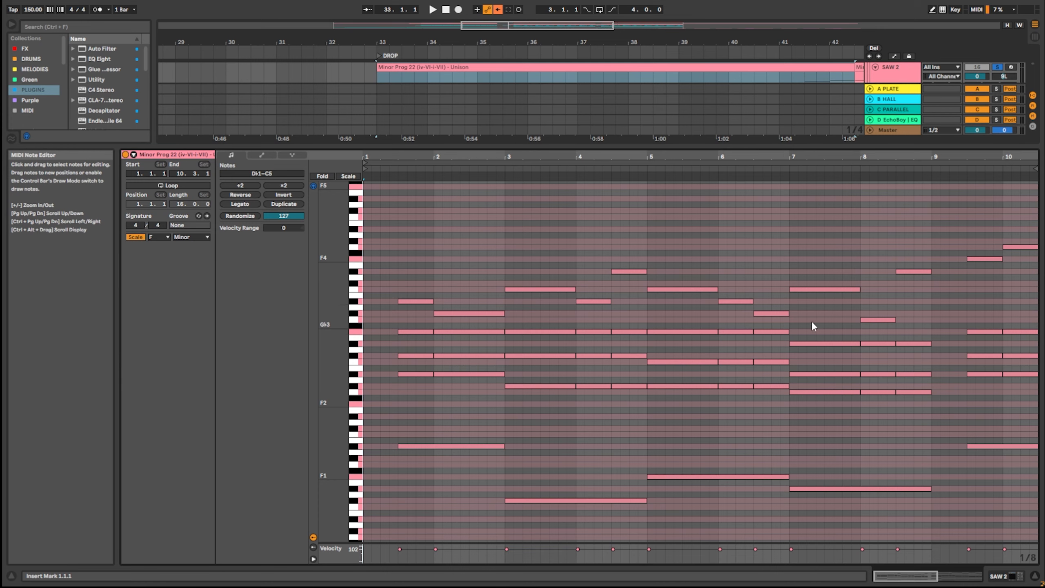
{"action": "left_click", "coordinate": [1000, 575]}
{"action": "scroll", "coordinate": [901, 140], "scroll_direction": "up", "scroll_amount": 4}
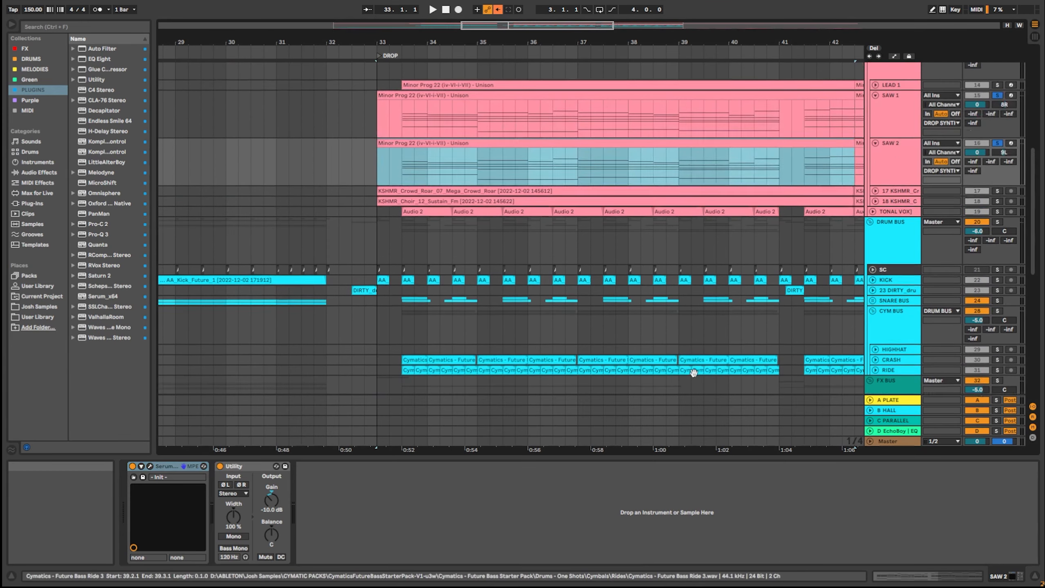
- Expand the LEAD 1 track to show its melody and place the insert marker at 41.3.1
{"action": "left_click", "coordinate": [875, 128]}
{"action": "left_click_drag", "start_coordinate": [353, 134], "coordinate": [816, 131]}
{"action": "left_click", "coordinate": [804, 138]}
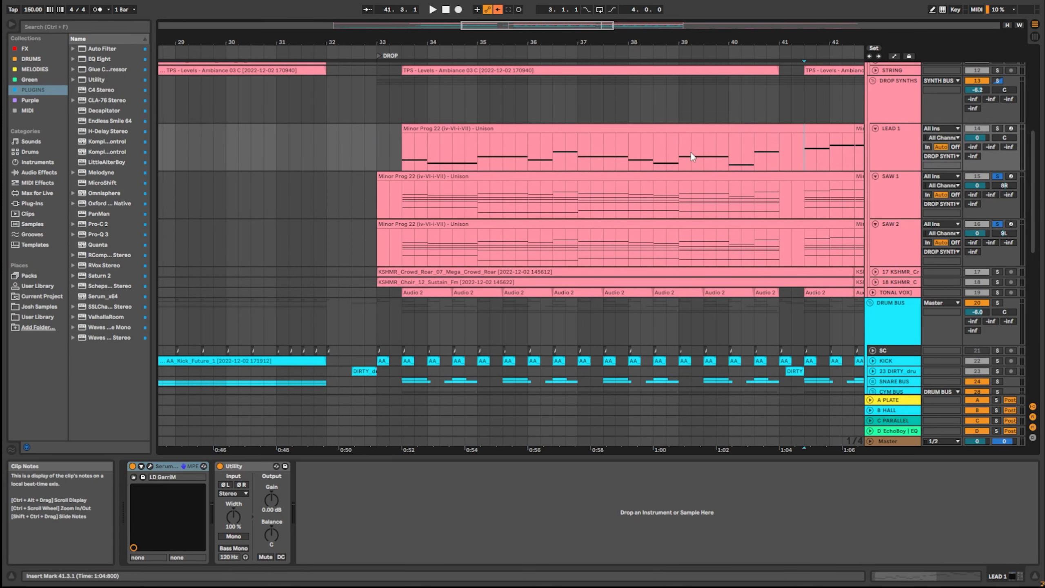
- Expand and solo the KSHMR Crowd Roar track and audition it from 33.3.1
{"action": "left_click", "coordinate": [875, 272]}
{"action": "scroll", "coordinate": [877, 269], "scroll_direction": "down", "scroll_amount": 4}
{"action": "left_click", "coordinate": [998, 228]}
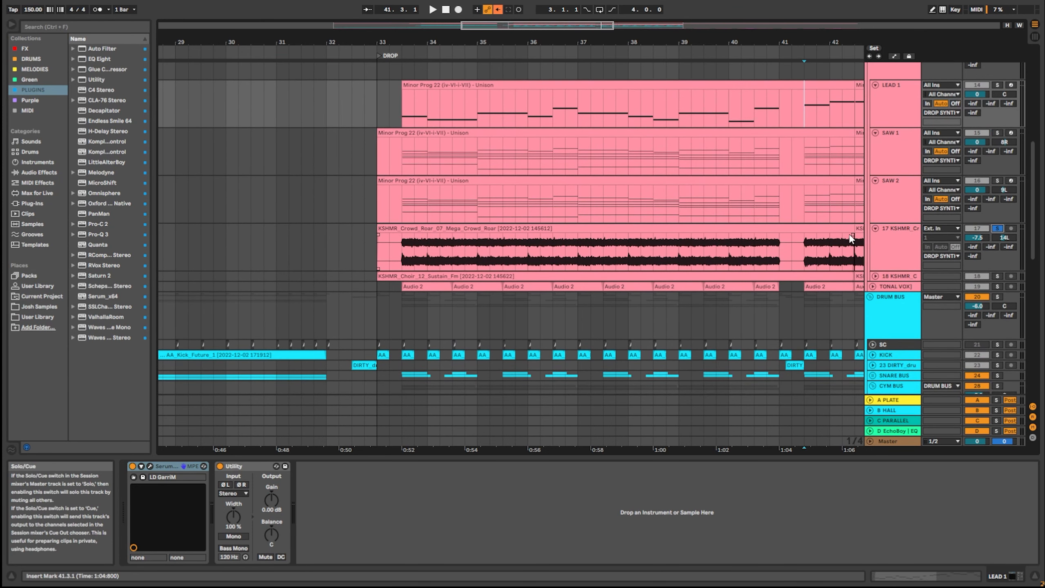
{"action": "scroll", "coordinate": [388, 223], "scroll_direction": "up", "scroll_amount": 1}
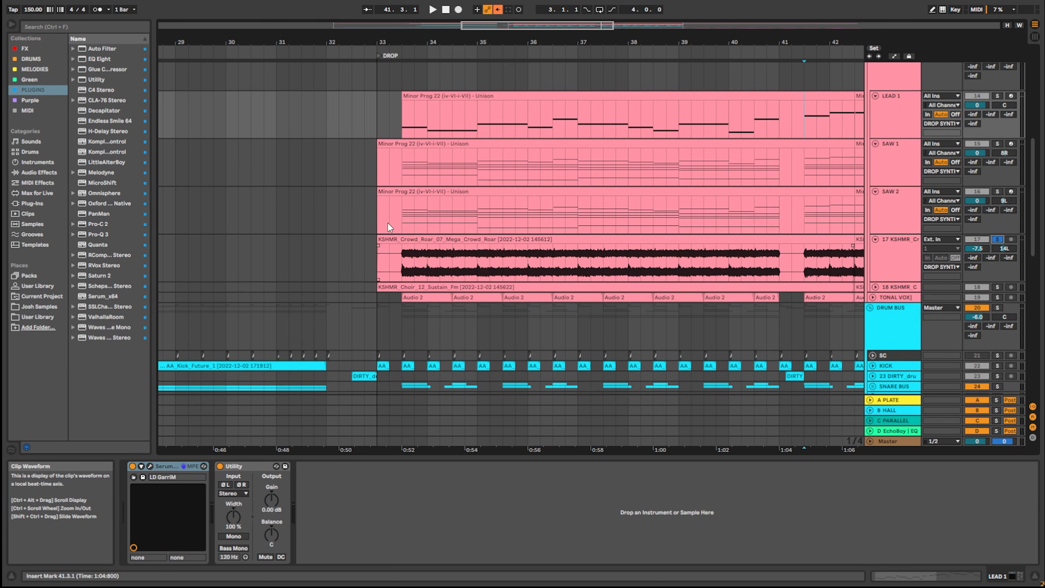
{"action": "left_click", "coordinate": [403, 266]}
{"action": "key", "text": "space"}
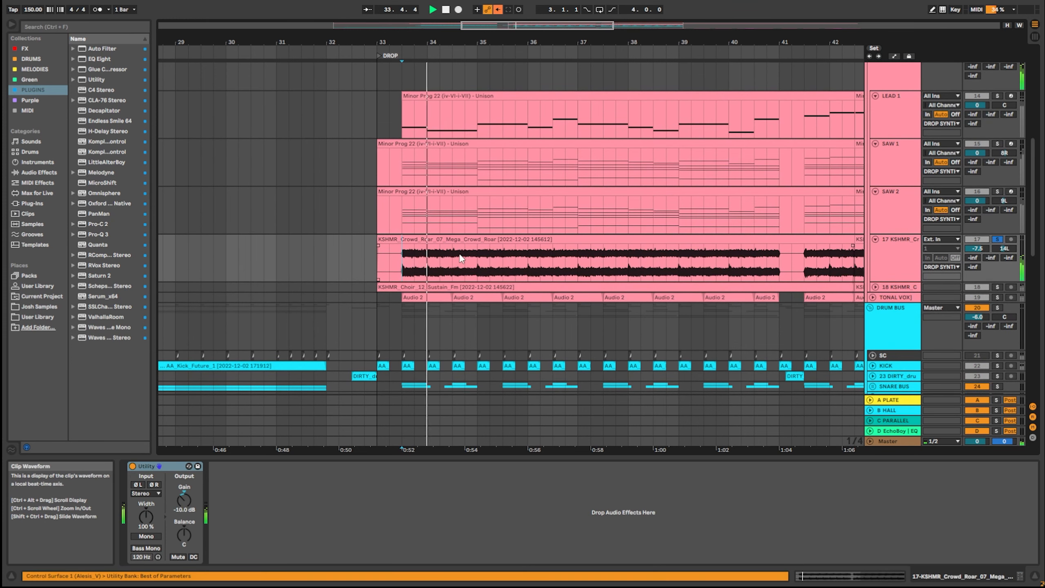
{"action": "key", "text": "space"}
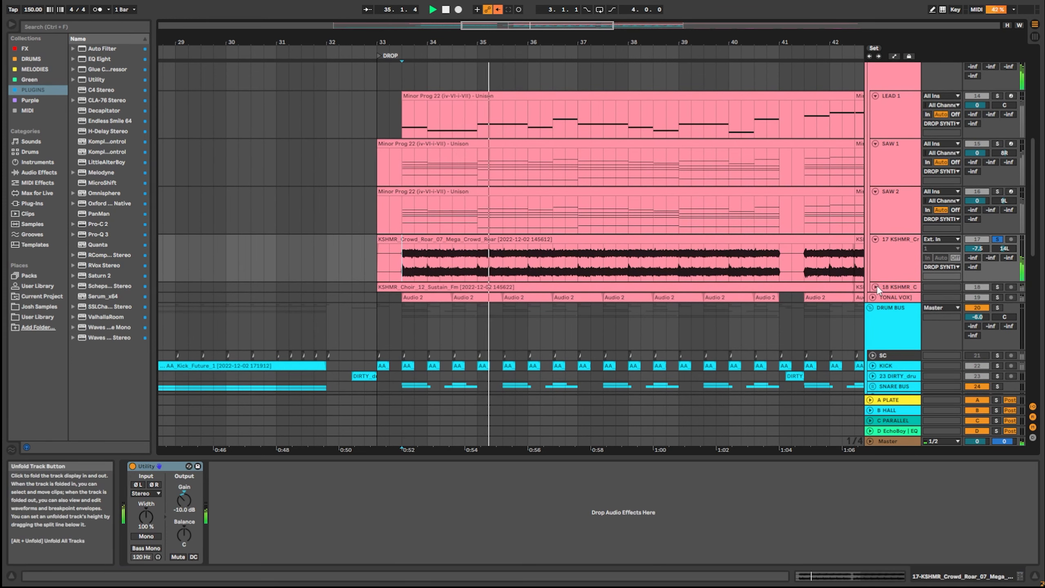
- Expand and solo the KSHMR Choir track and audition it from 33.3.1
{"action": "left_click", "coordinate": [875, 287]}
{"action": "left_click", "coordinate": [997, 287]}
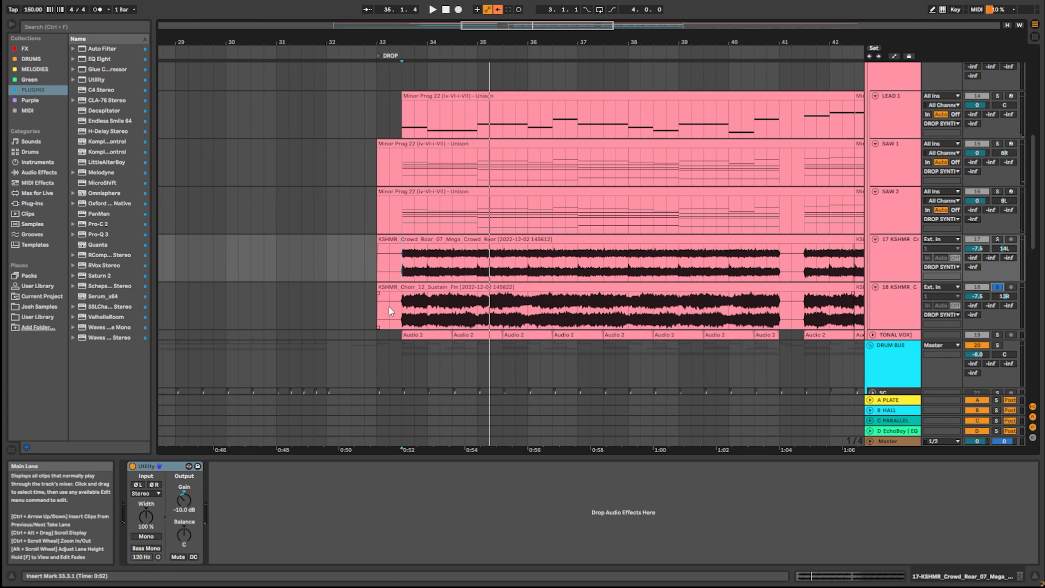
{"action": "left_click", "coordinate": [402, 308]}
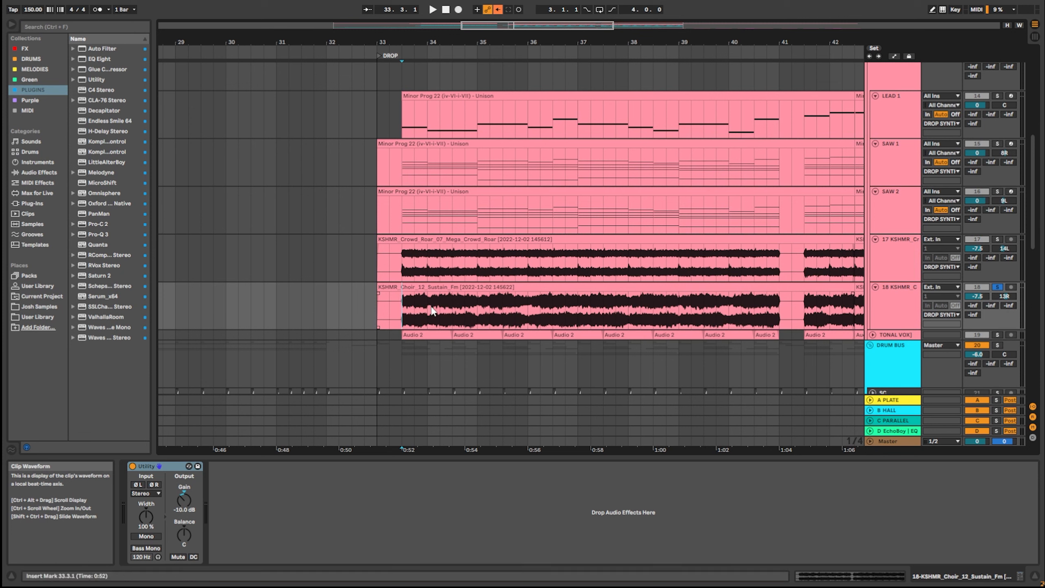
{"action": "key", "text": "space"}
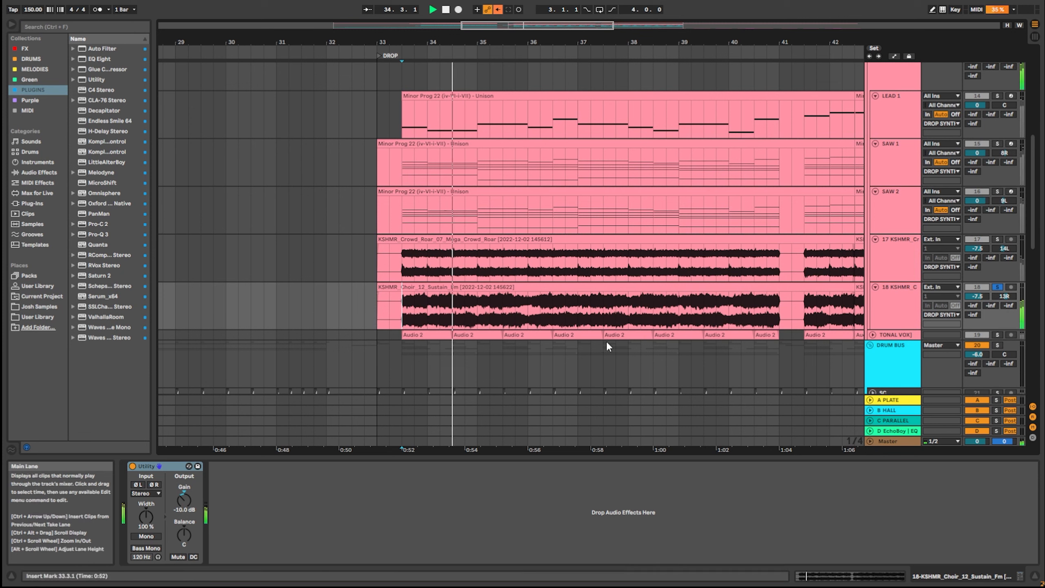
{"action": "key", "text": "space"}
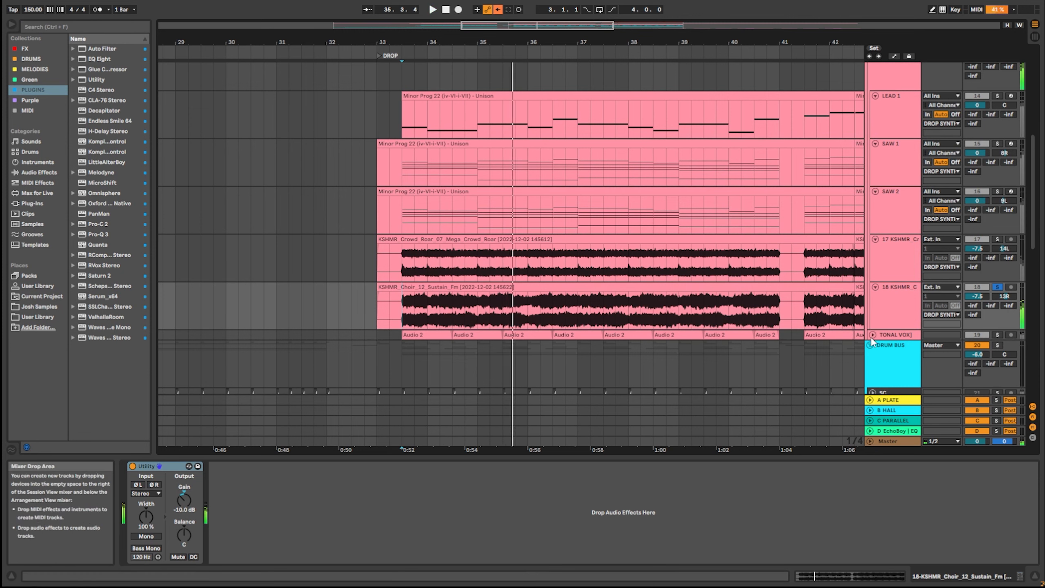
- Expand and solo the TONAL VOX track and audition its chopped clips from 33.3.1
{"action": "left_click", "coordinate": [873, 335]}
{"action": "left_click", "coordinate": [998, 335]}
{"action": "scroll", "coordinate": [547, 333], "scroll_direction": "down", "scroll_amount": 2}
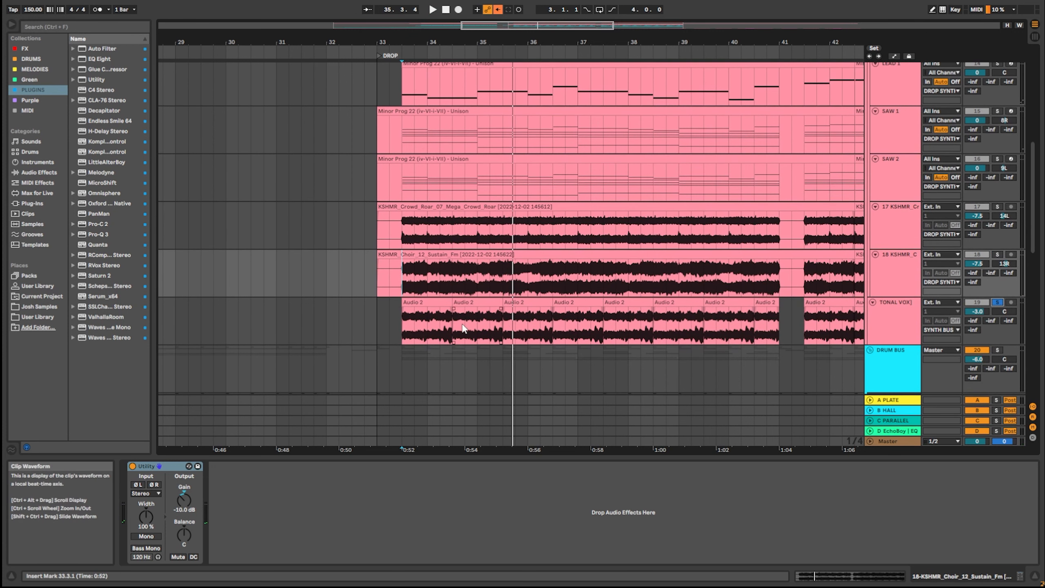
{"action": "left_click", "coordinate": [407, 325]}
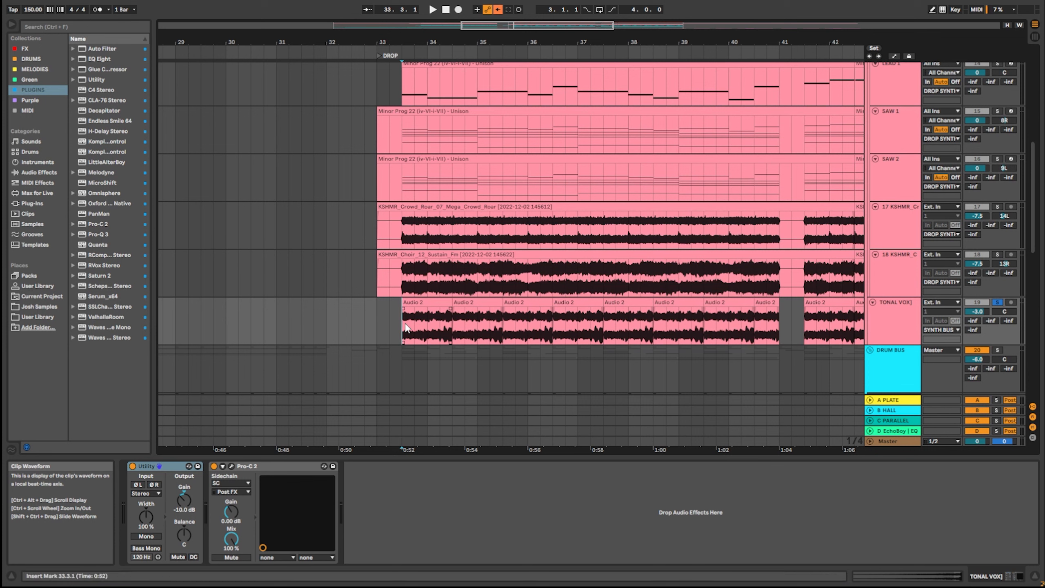
{"action": "left_click_drag", "start_coordinate": [405, 324], "coordinate": [681, 321]}
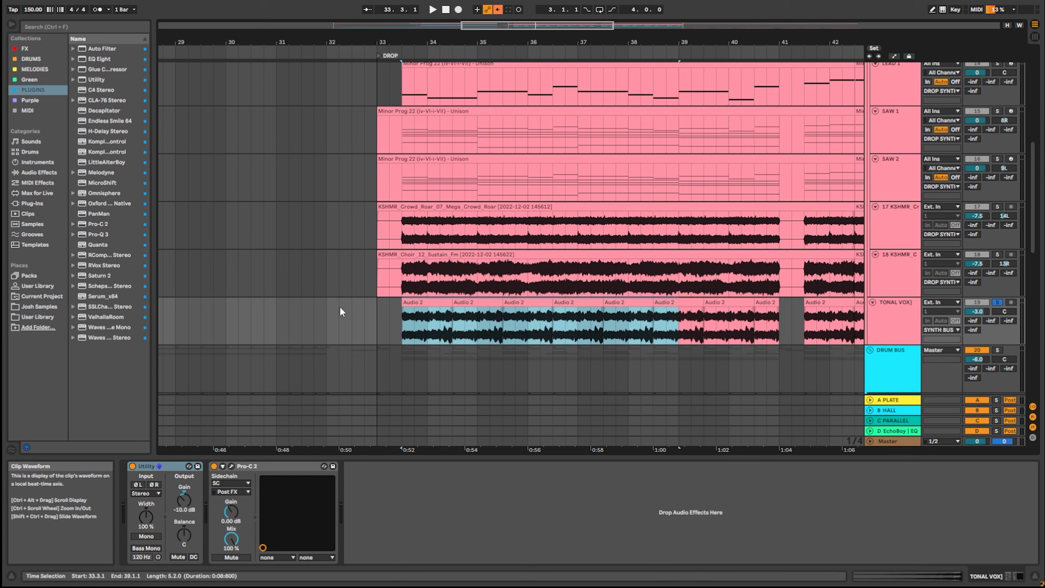
{"action": "left_click", "coordinate": [399, 322]}
{"action": "key", "text": "space"}
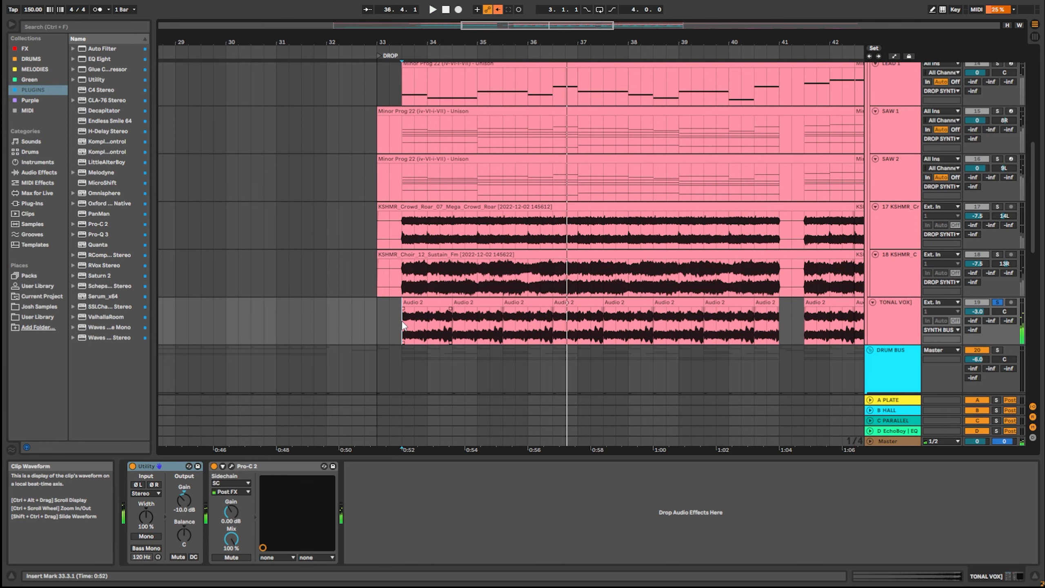
- Solo LEAD 1 and audition it from 33.3.1, and display the device chain of the DROP SYNTHS group
{"action": "scroll", "coordinate": [617, 218], "scroll_direction": "up", "scroll_amount": 3}
{"action": "scroll", "coordinate": [617, 218], "scroll_direction": "up", "scroll_amount": 2}
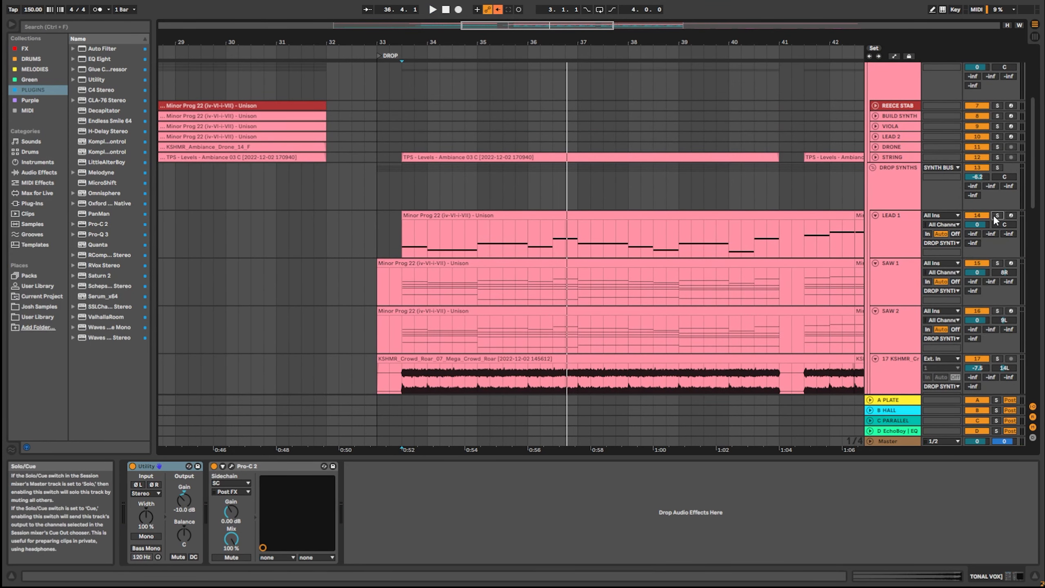
{"action": "left_click", "coordinate": [402, 233]}
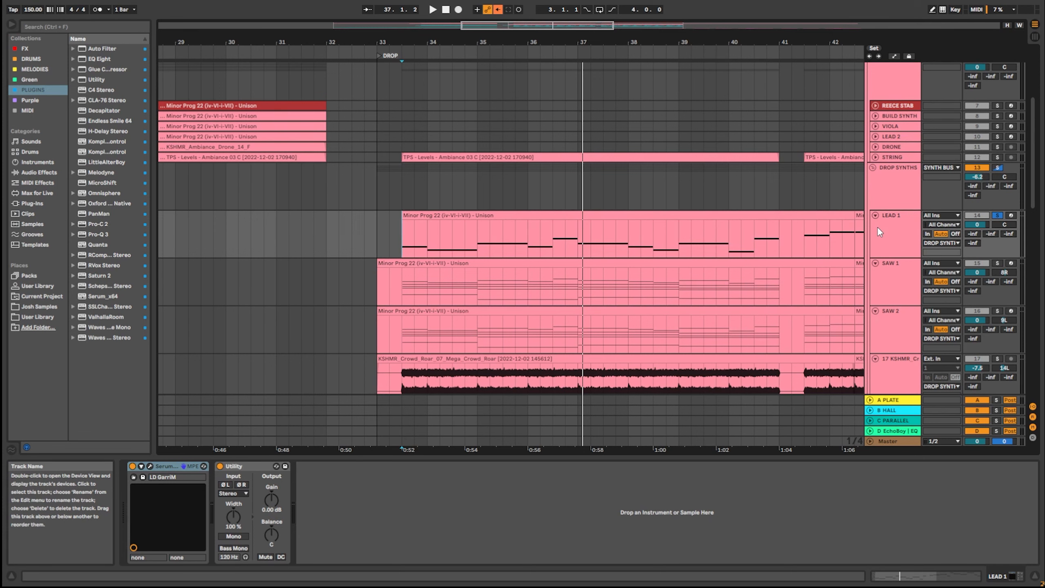
{"action": "left_click", "coordinate": [888, 187]}
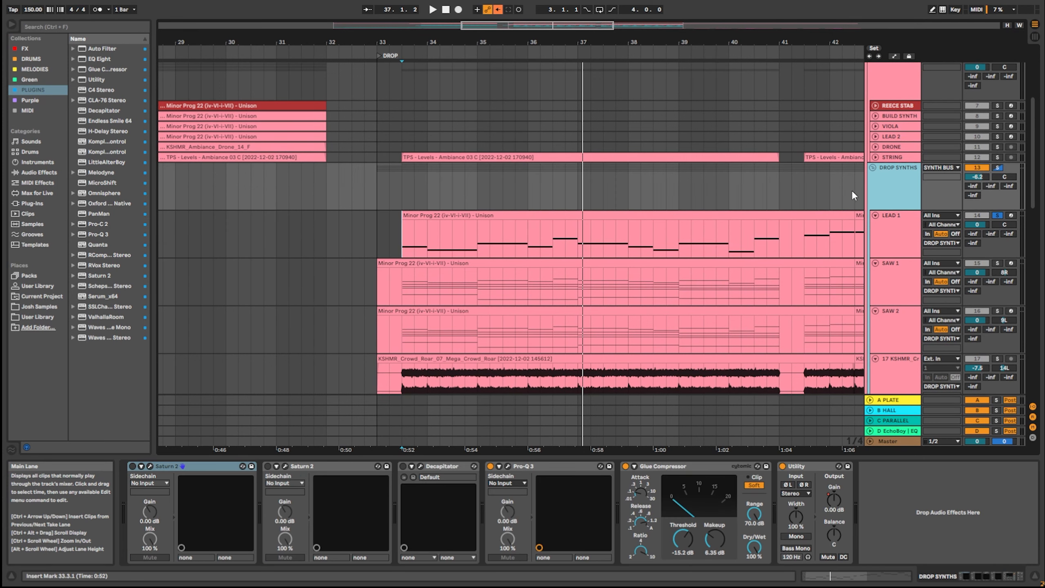
- Expand and solo the STRING track and audition its ambience clip from 33.3.1
{"action": "left_click", "coordinate": [876, 157]}
{"action": "left_click", "coordinate": [997, 157]}
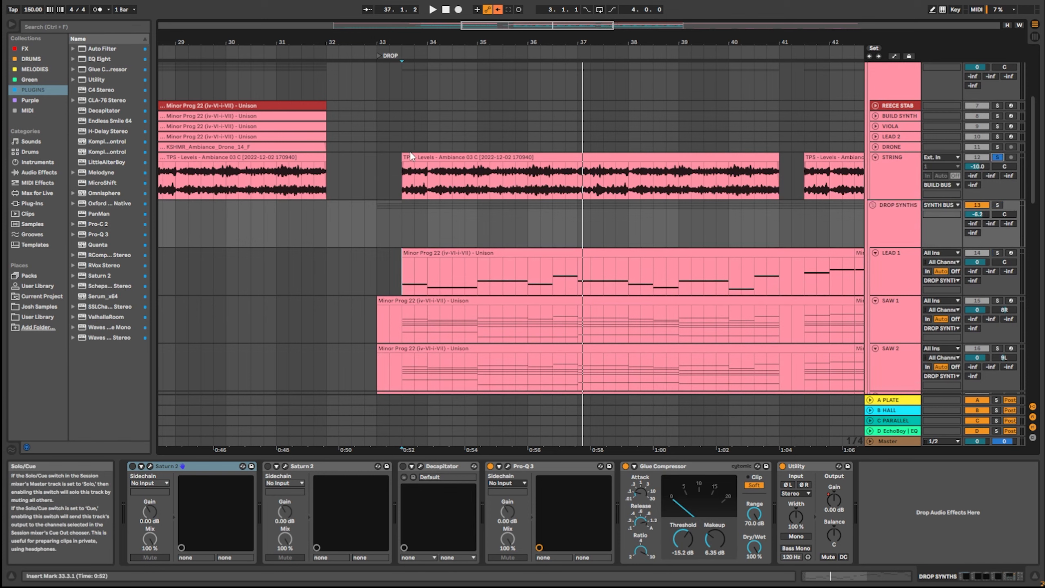
{"action": "left_click", "coordinate": [404, 183]}
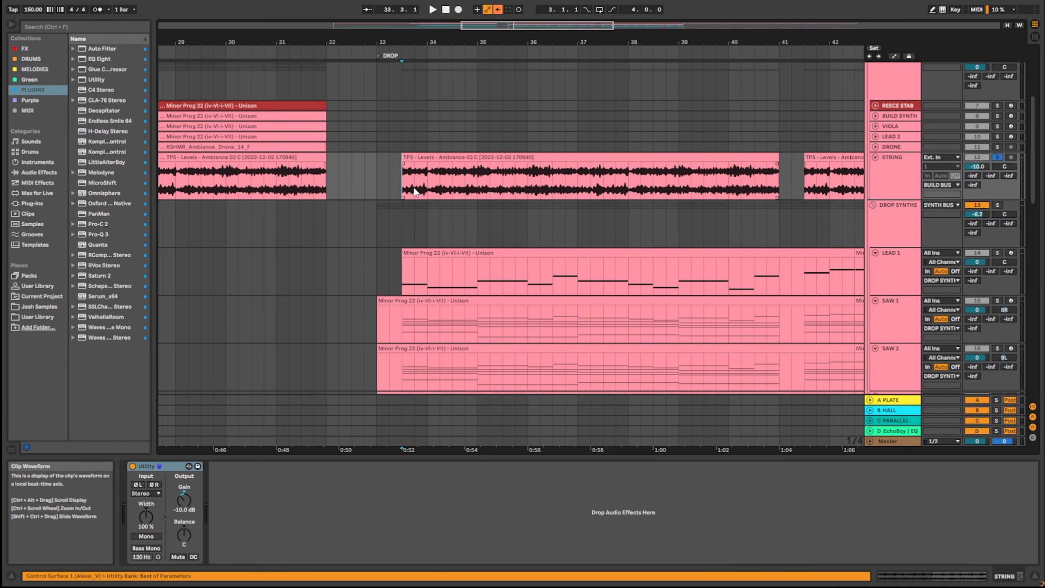
{"action": "key", "text": "space"}
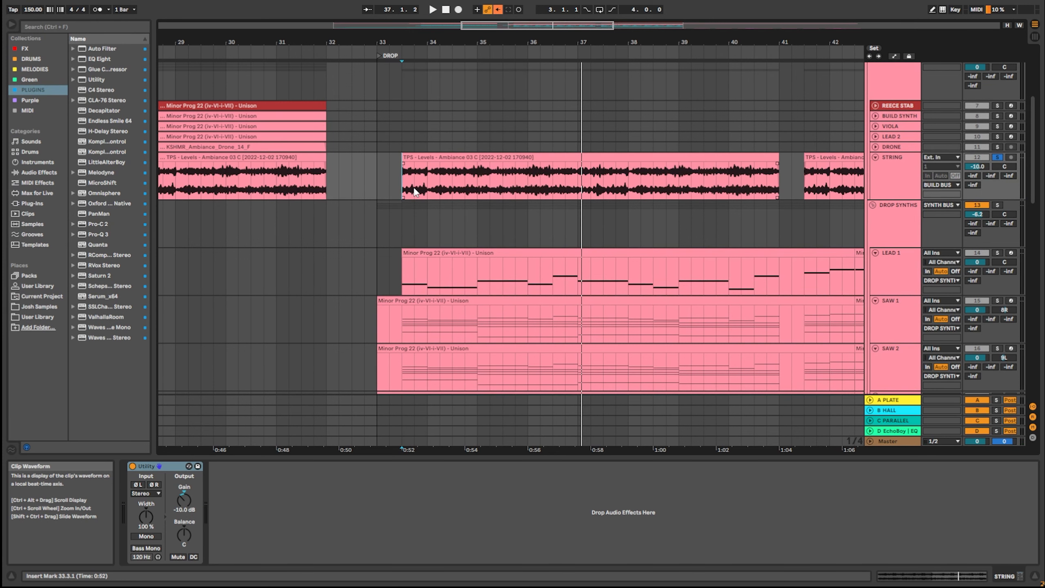
- Audition all synth layers of the drop together from 33.3.1 through the SYNTH BUS, and clear the solo
{"action": "scroll", "coordinate": [553, 201], "scroll_direction": "up", "scroll_amount": 5}
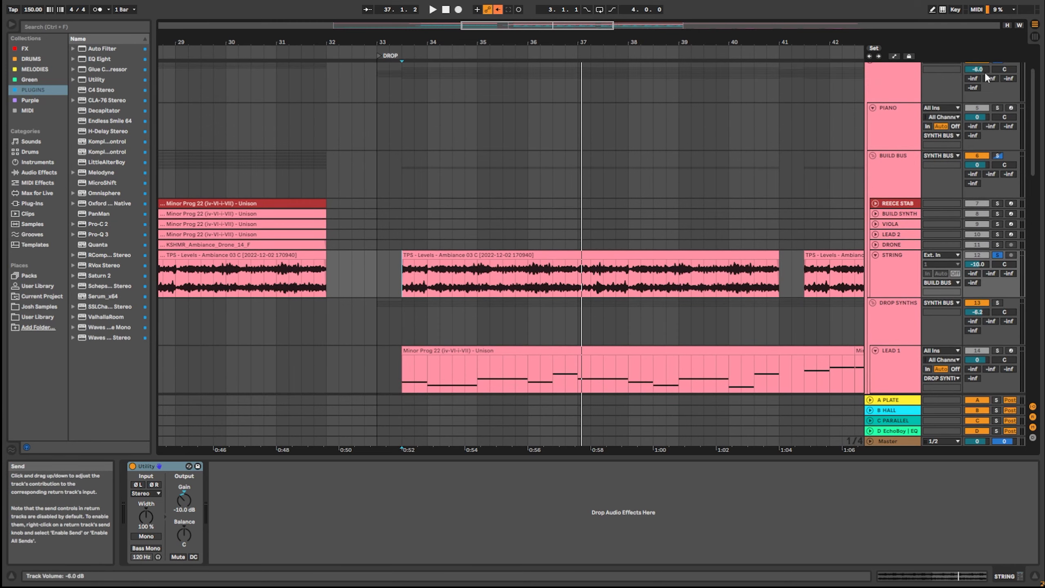
{"action": "key", "text": "space"}
{"action": "scroll", "coordinate": [510, 313], "scroll_direction": "down", "scroll_amount": 6}
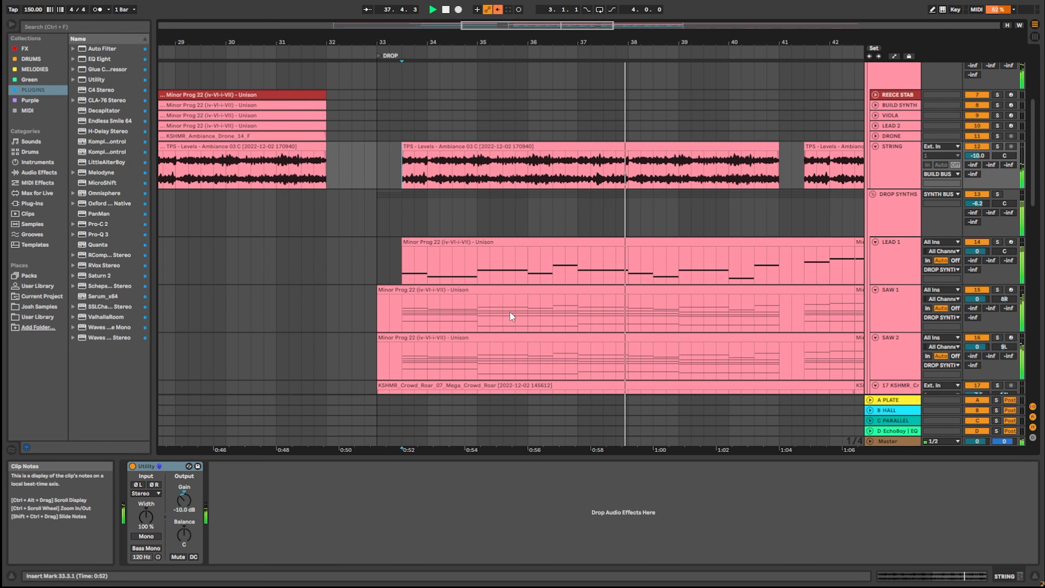
{"action": "scroll", "coordinate": [509, 311], "scroll_direction": "down", "scroll_amount": 4}
{"action": "scroll", "coordinate": [439, 302], "scroll_direction": "up", "scroll_amount": 4}
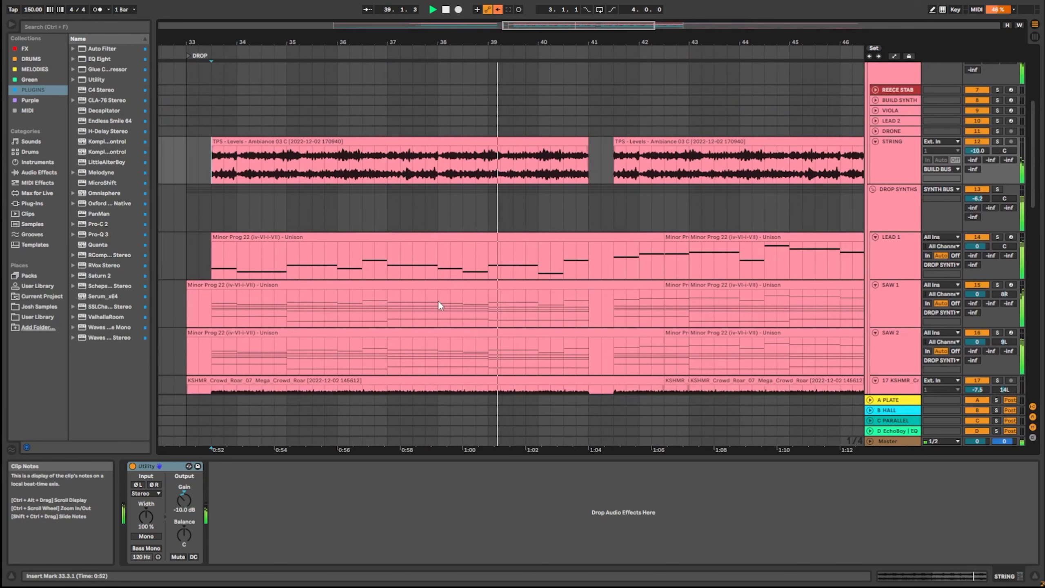
{"action": "scroll", "coordinate": [477, 305], "scroll_direction": "down", "scroll_amount": 4}
{"action": "scroll", "coordinate": [512, 301], "scroll_direction": "up", "scroll_amount": 4}
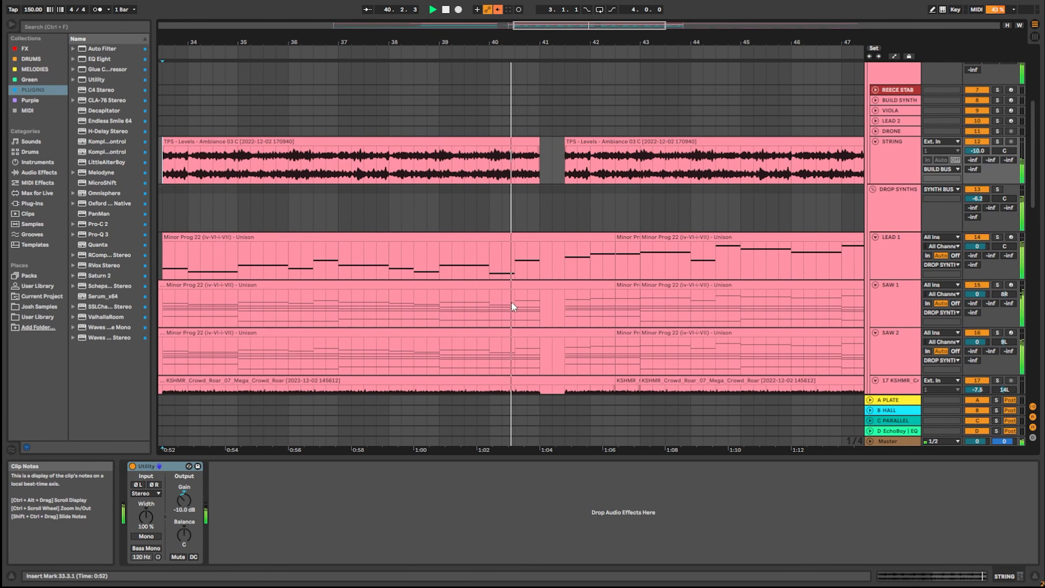
{"action": "scroll", "coordinate": [511, 301], "scroll_direction": "up", "scroll_amount": 5}
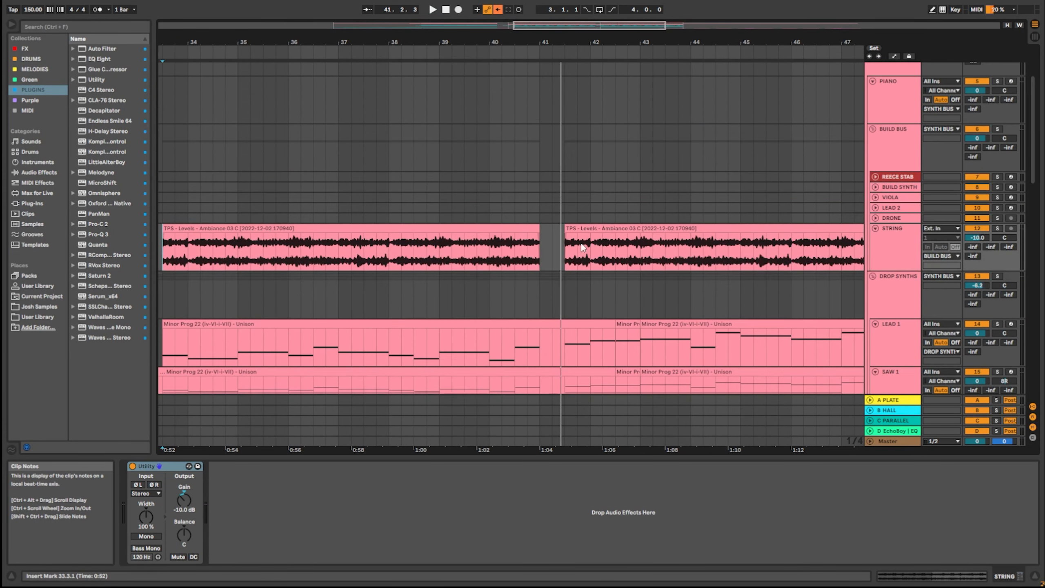
{"action": "left_click", "coordinate": [997, 110]}
{"action": "scroll", "coordinate": [245, 298], "scroll_direction": "up", "scroll_amount": 2}
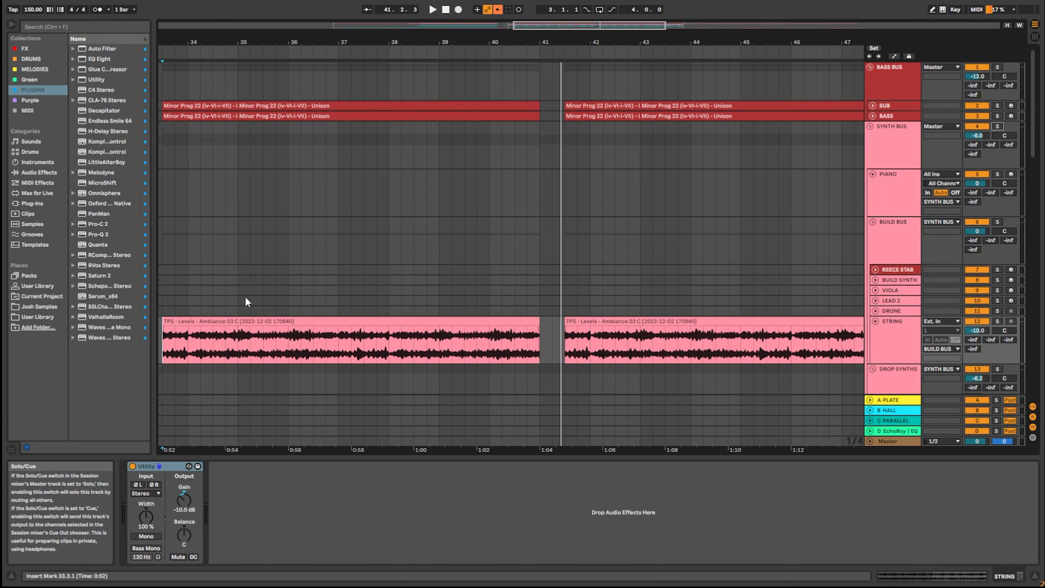
- Expand the SUB and BASS tracks, audition SUB soloed from 33.3.1, and open its RBass plug-in
{"action": "scroll", "coordinate": [401, 214], "scroll_direction": "down", "scroll_amount": 4}
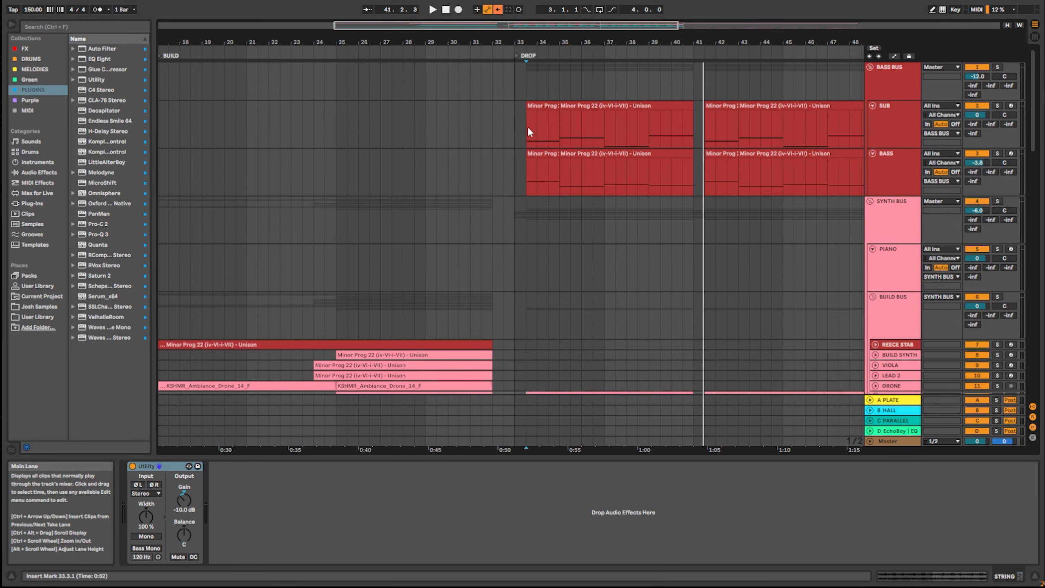
{"action": "left_click", "coordinate": [529, 132]}
{"action": "scroll", "coordinate": [514, 153], "scroll_direction": "right", "scroll_amount": 3}
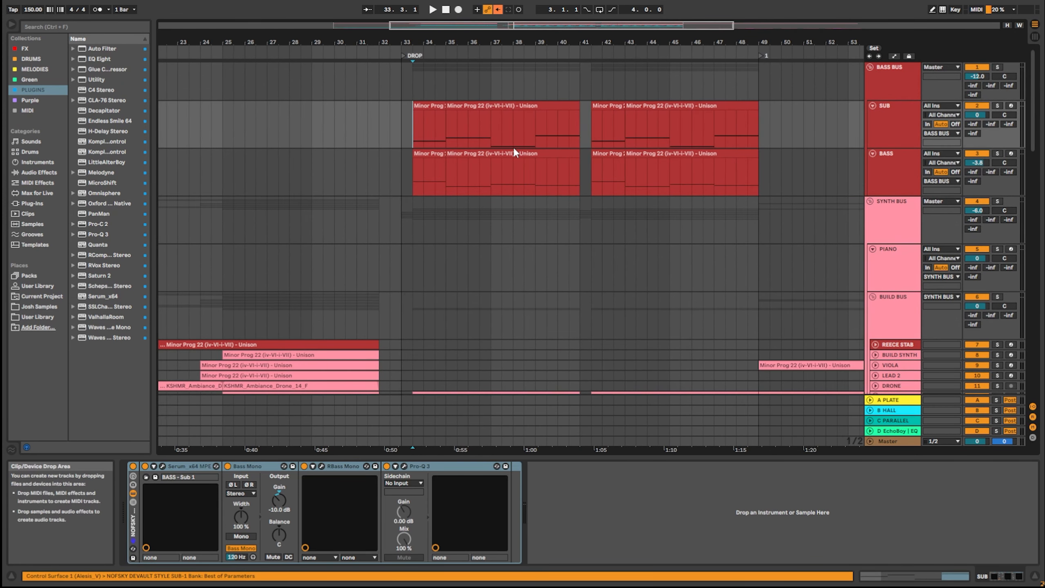
{"action": "left_click", "coordinate": [998, 105]}
{"action": "key", "text": "space"}
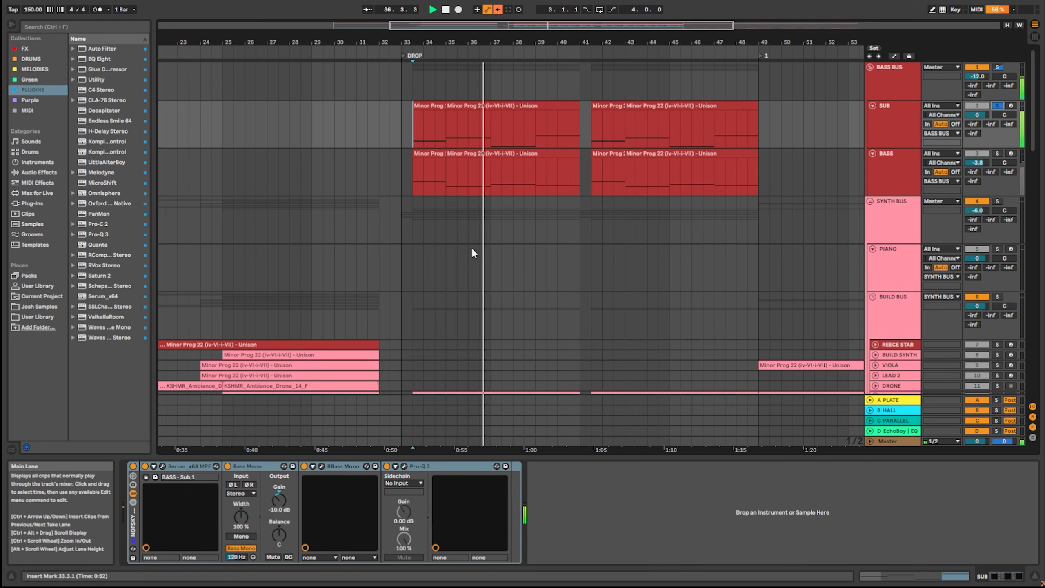
{"action": "key", "text": "space"}
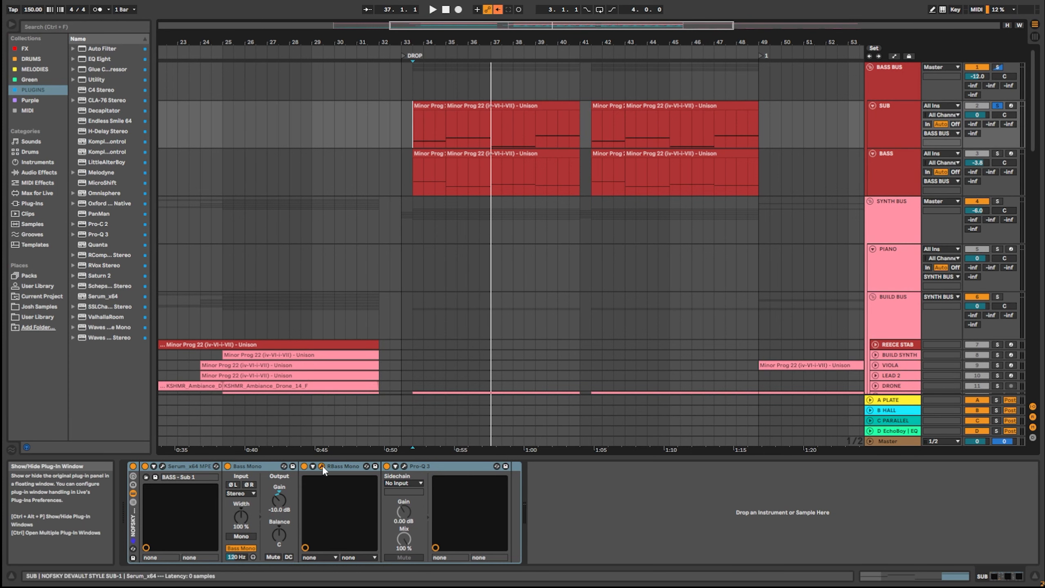
{"action": "left_click_drag", "start_coordinate": [447, 84], "coordinate": [447, 88]}
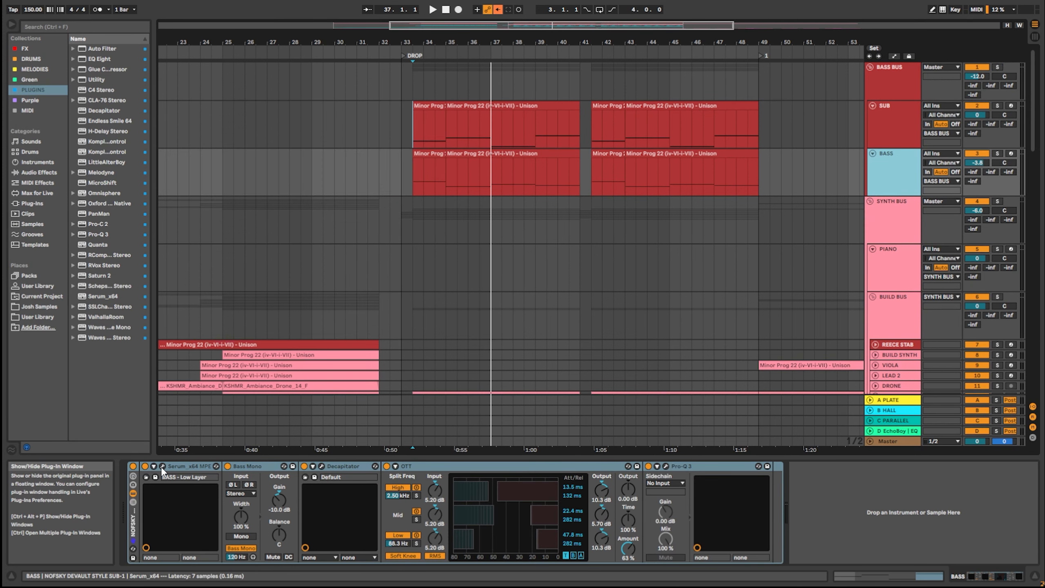
- Inspect the oscillators, LFO 1 and effects of the BASS track's Serum patch, and close the plug-in window
{"action": "left_click", "coordinate": [162, 466]}
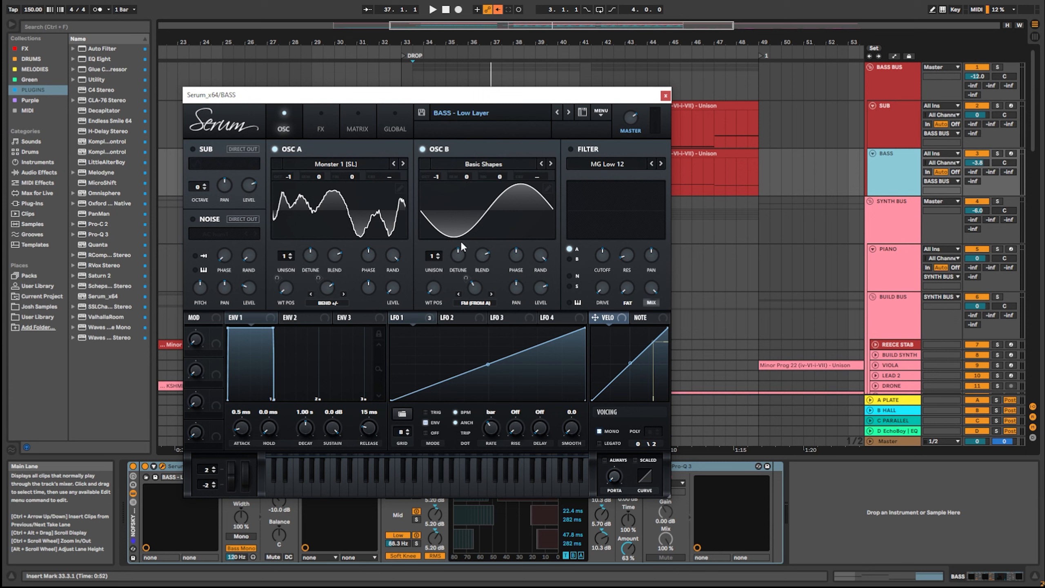
{"action": "left_click", "coordinate": [418, 324]}
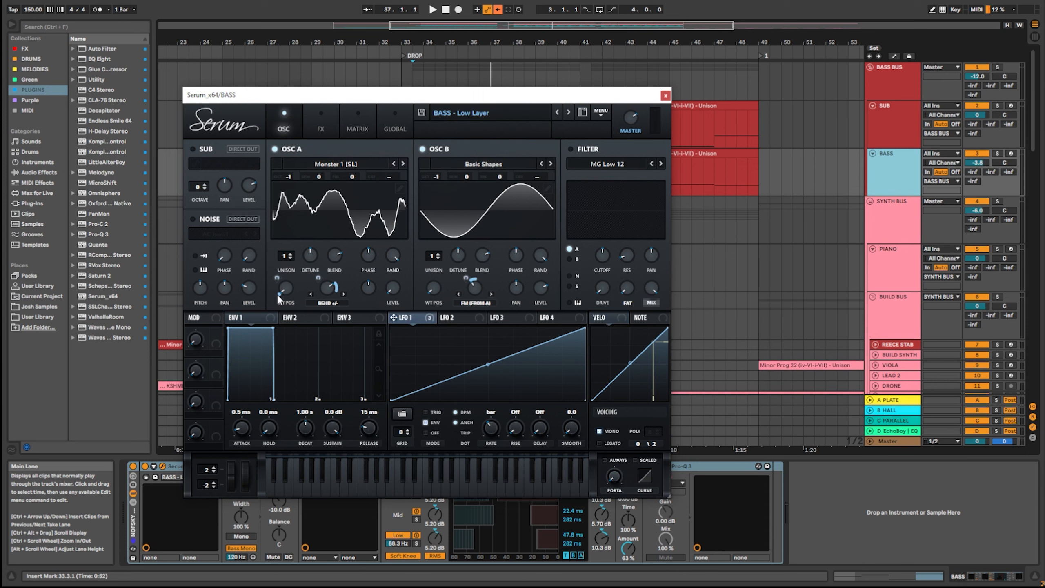
{"action": "left_click", "coordinate": [321, 125]}
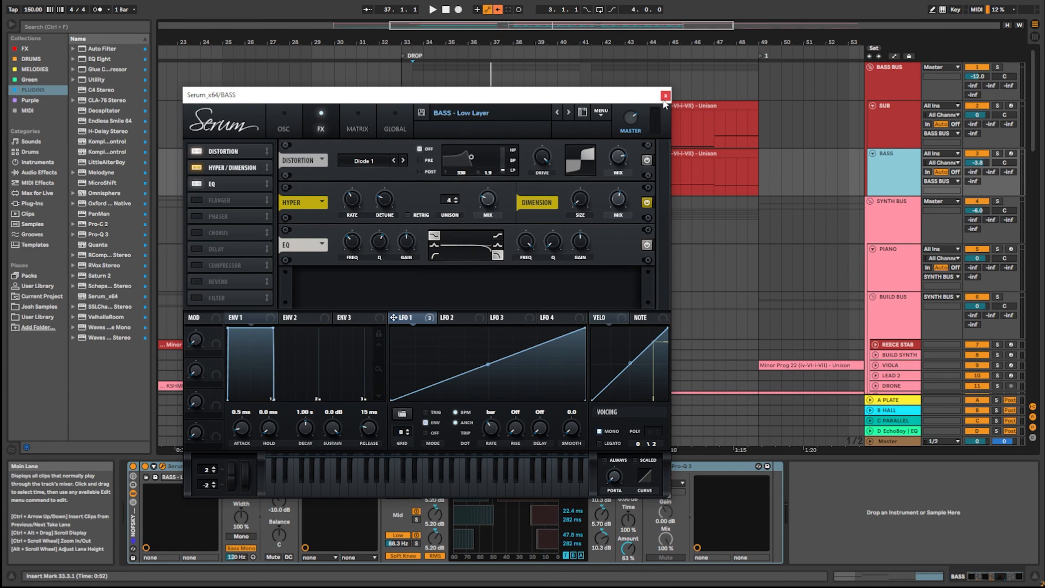
{"action": "left_click", "coordinate": [666, 97]}
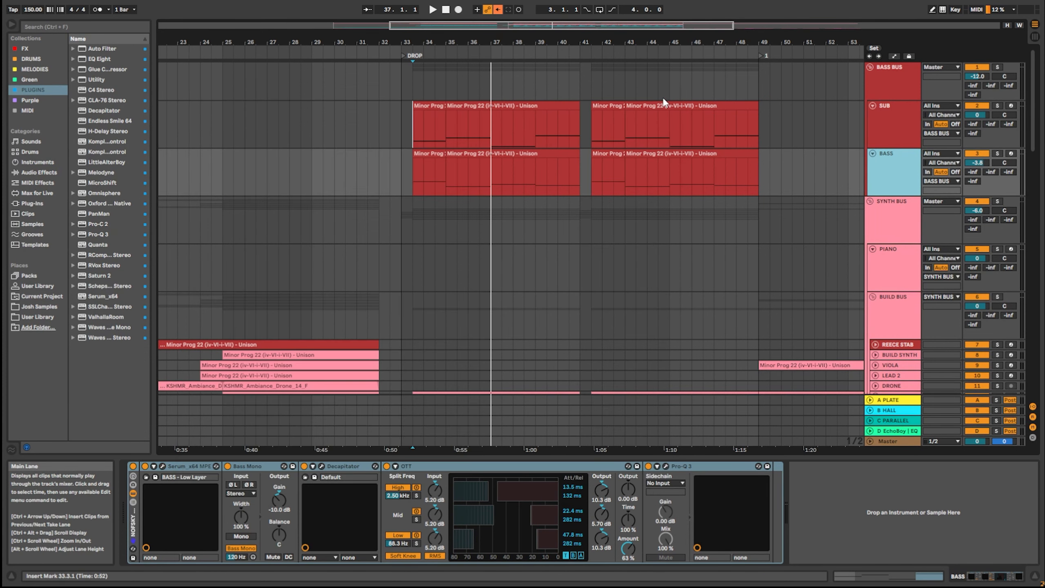
- Solo the BASS track, audition it from 33.3.1, and place the insert marker at 49.3.1 after its clips
{"action": "left_click", "coordinate": [995, 154]}
{"action": "key", "text": "space"}
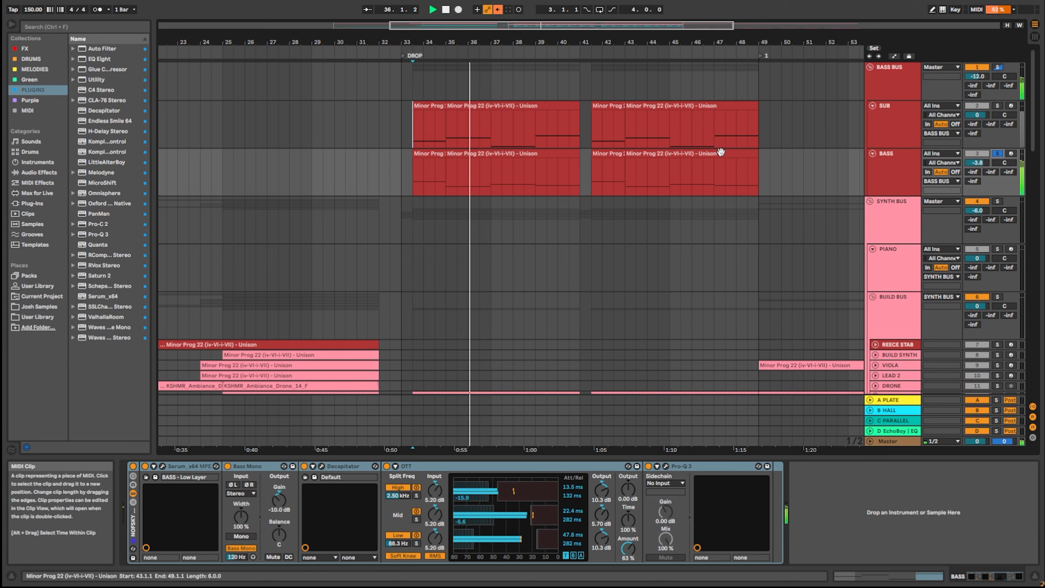
{"action": "key", "text": "space"}
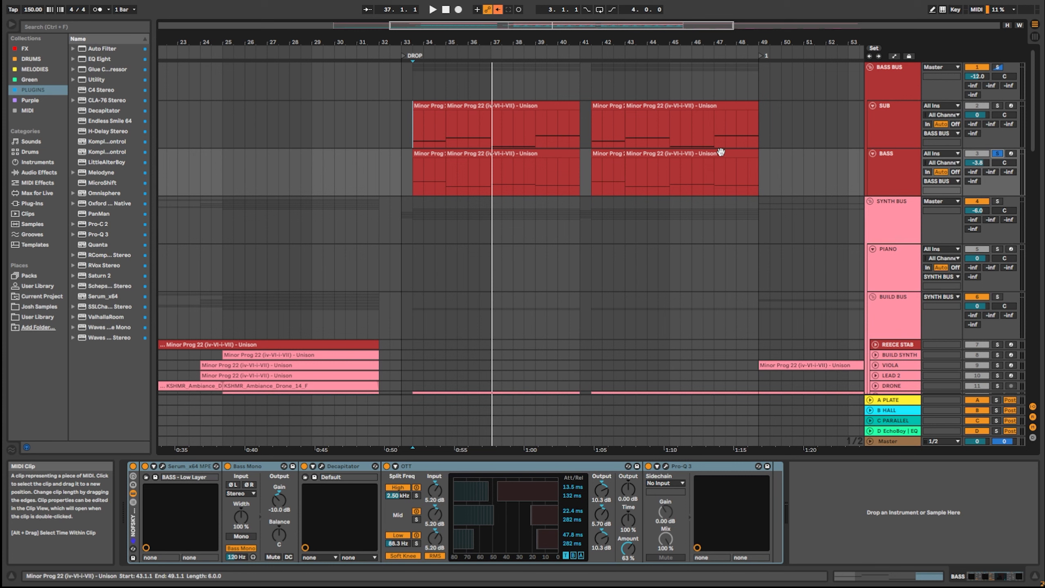
{"action": "left_click_drag", "start_coordinate": [387, 178], "coordinate": [770, 182]}
{"action": "left_click", "coordinate": [771, 186]}
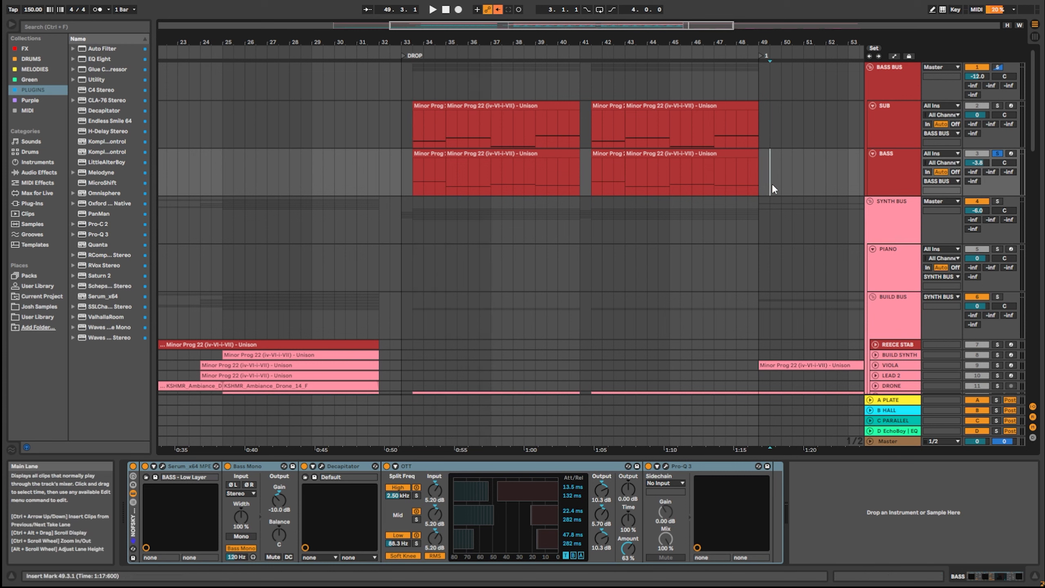
- Inspect the BASS track's Decapitator and Pro-Q 3 settings, and slightly lower the upper threshold of OTT's high band
{"action": "left_click", "coordinate": [320, 467]}
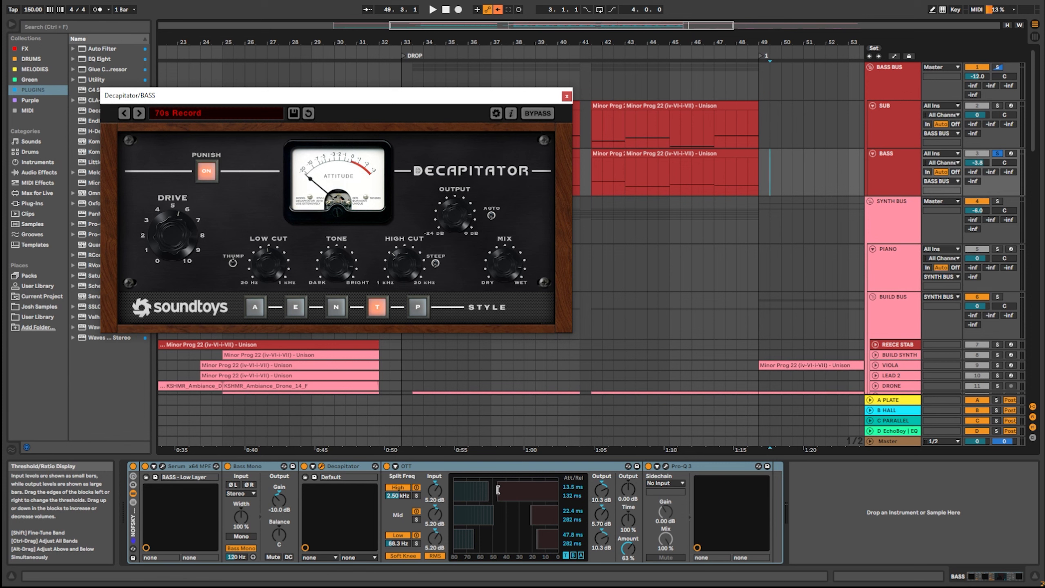
{"action": "left_click_drag", "start_coordinate": [498, 490], "coordinate": [495, 490]}
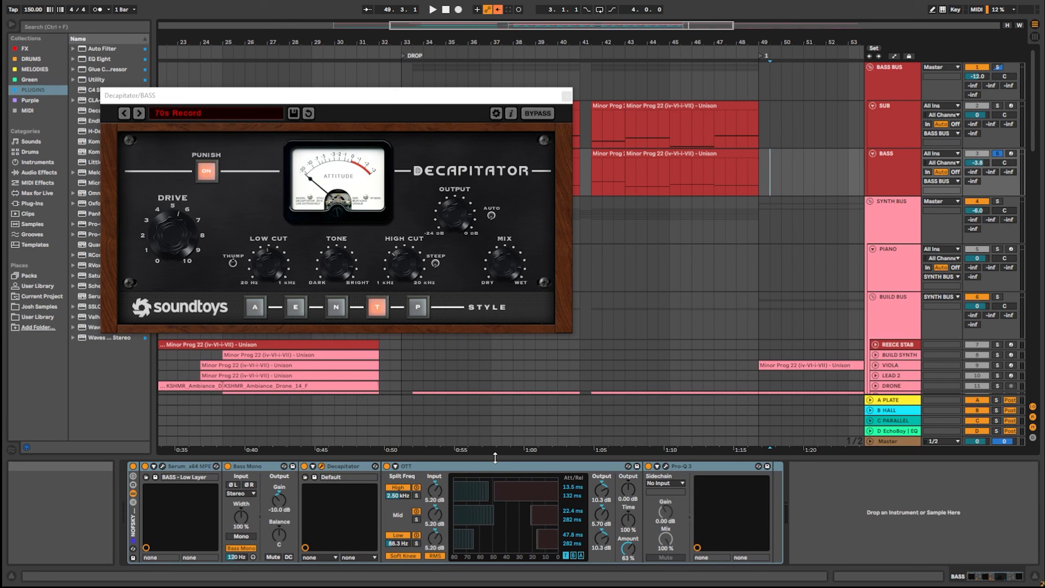
{"action": "left_click", "coordinate": [667, 466]}
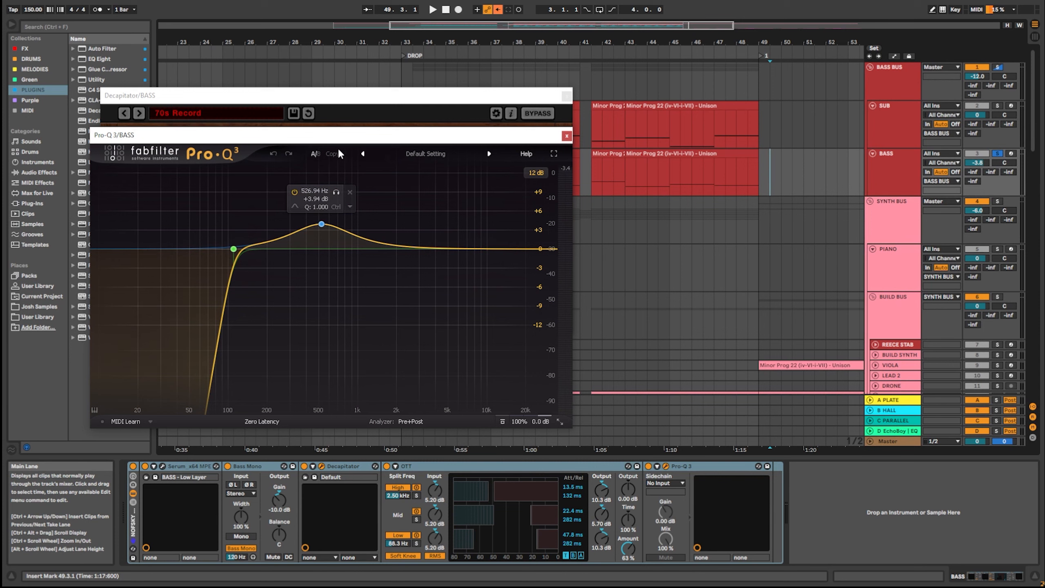
- Examine the BASS track's Pro-Q 3 curve with its window moved aside, and hide the open plug-in windows
{"action": "left_click_drag", "start_coordinate": [340, 136], "coordinate": [428, 140]}
{"action": "left_click", "coordinate": [321, 253]}
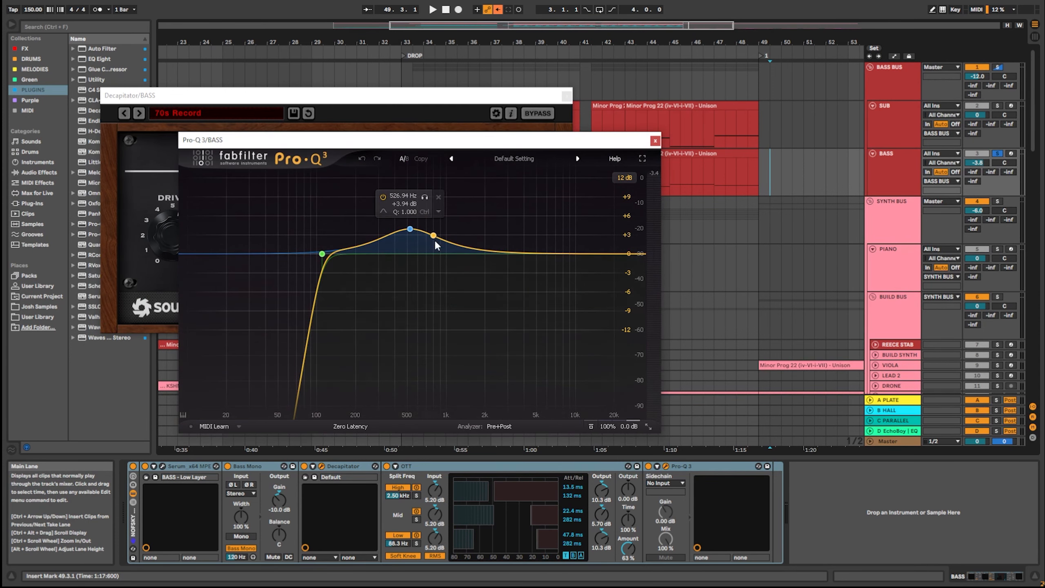
{"action": "key", "text": "ctrl+alt+p"}
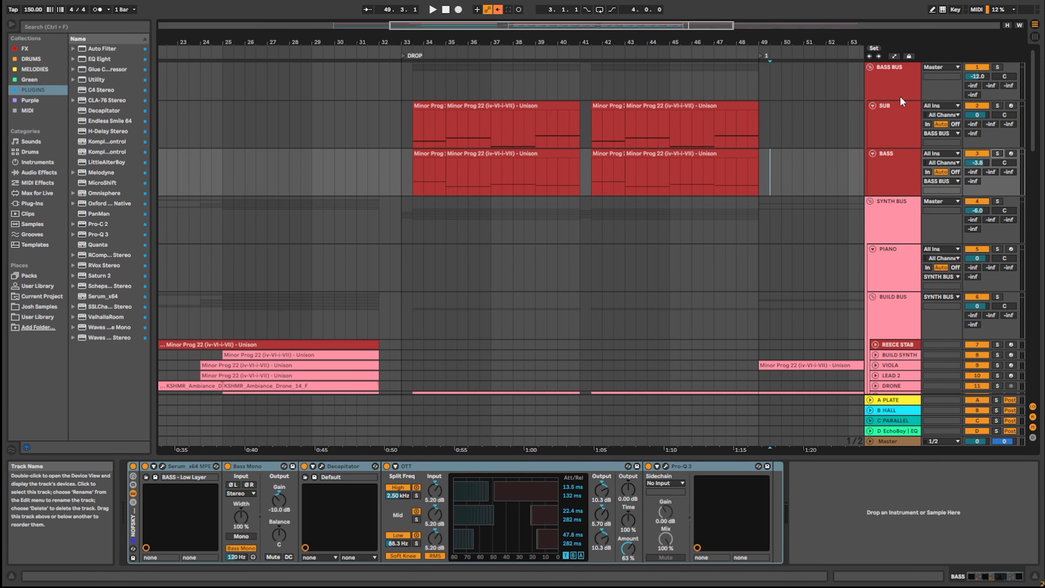
- Inspect the CLA-76 compressor settings on the BASS BUS and close the plug-in window
{"action": "left_click", "coordinate": [900, 92]}
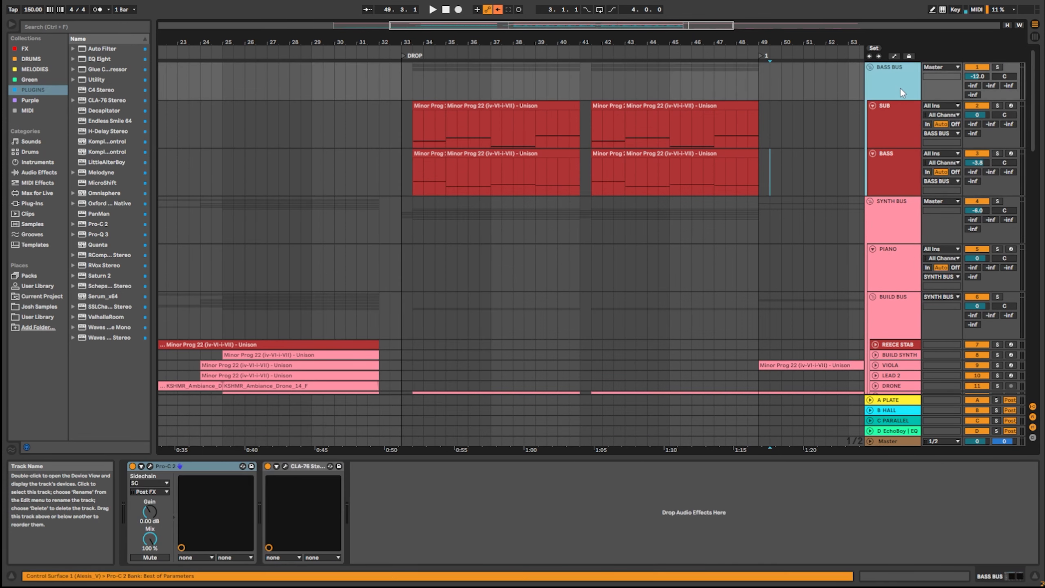
{"action": "left_click", "coordinate": [285, 466]}
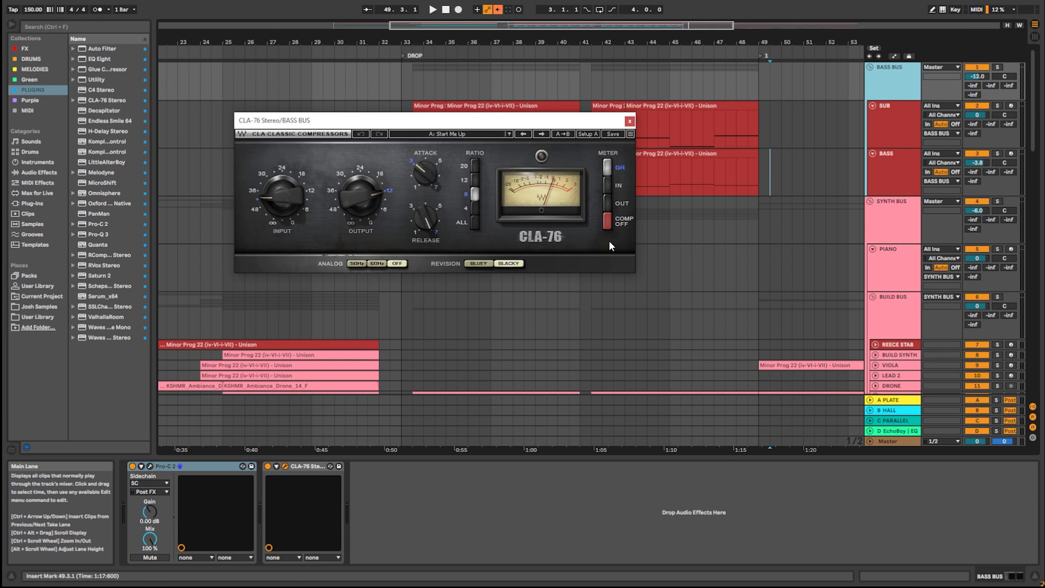
{"action": "left_click", "coordinate": [630, 121]}
- Expand and solo the KICK track, and audition it from the drop's start at 33.1.1
{"action": "scroll", "coordinate": [892, 274], "scroll_direction": "down", "scroll_amount": 10}
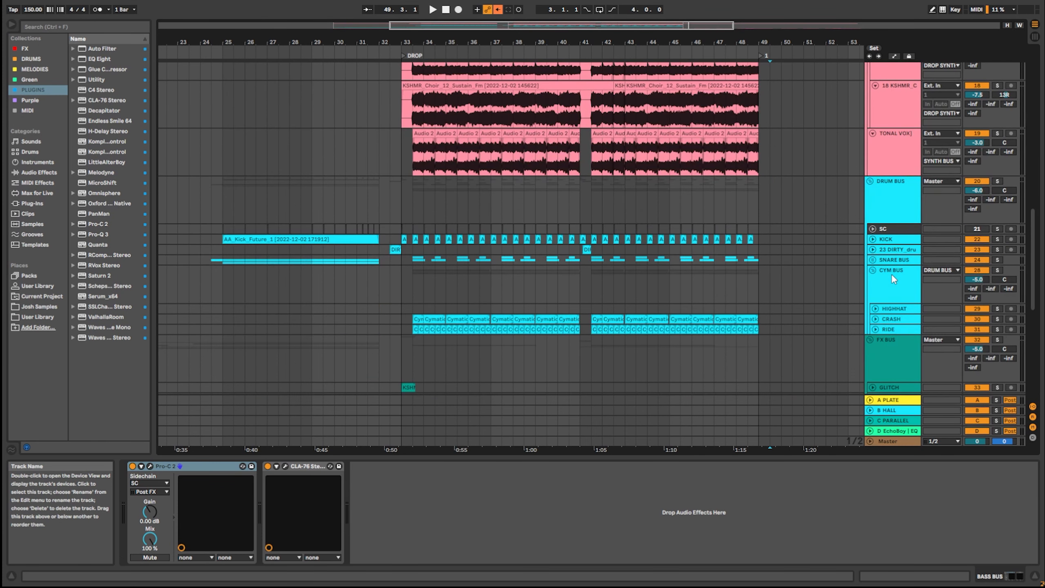
{"action": "left_click", "coordinate": [873, 239]}
{"action": "scroll", "coordinate": [874, 238], "scroll_direction": "down", "scroll_amount": 1}
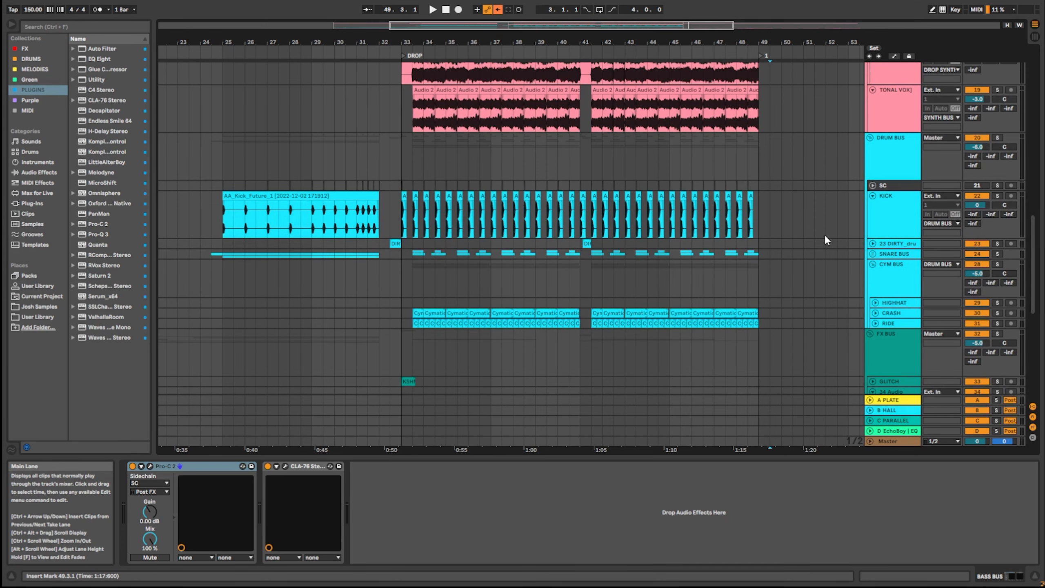
{"action": "scroll", "coordinate": [414, 223], "scroll_direction": "up", "scroll_amount": 10}
{"action": "left_click", "coordinate": [284, 221]}
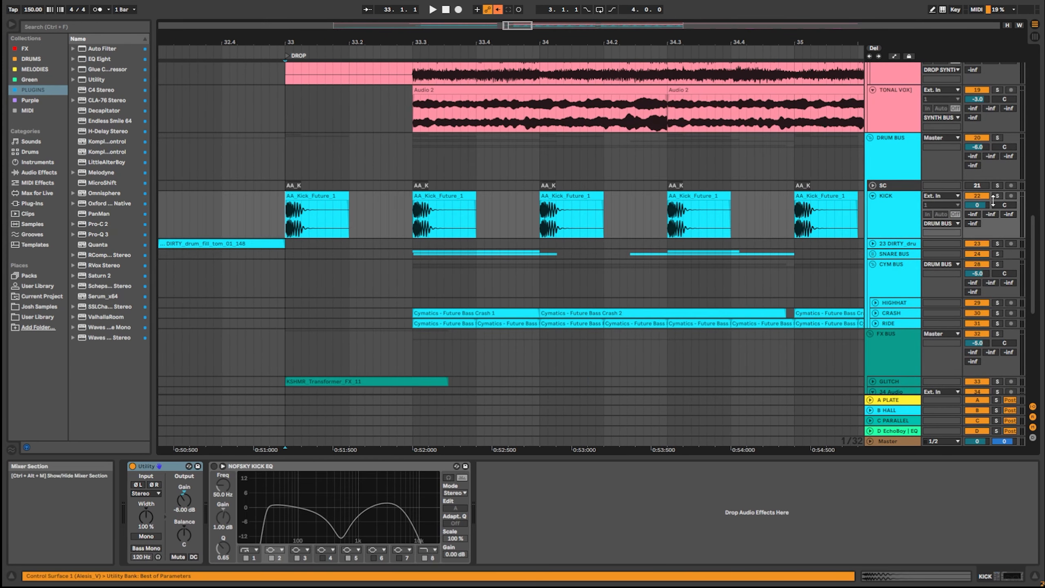
{"action": "left_click", "coordinate": [997, 196]}
{"action": "key", "text": "space"}
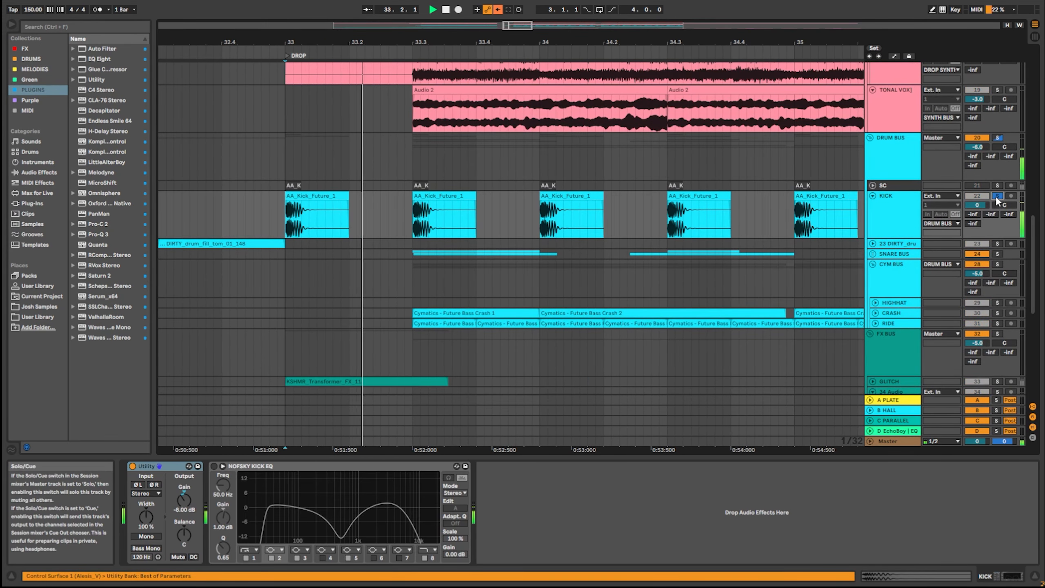
- Unfold the SNARE BUS and expand its SNARE and CLAP tracks to show their waveforms
{"action": "left_click", "coordinate": [872, 254]}
{"action": "scroll", "coordinate": [865, 273], "scroll_direction": "down", "scroll_amount": 3}
{"action": "left_click", "coordinate": [875, 238]}
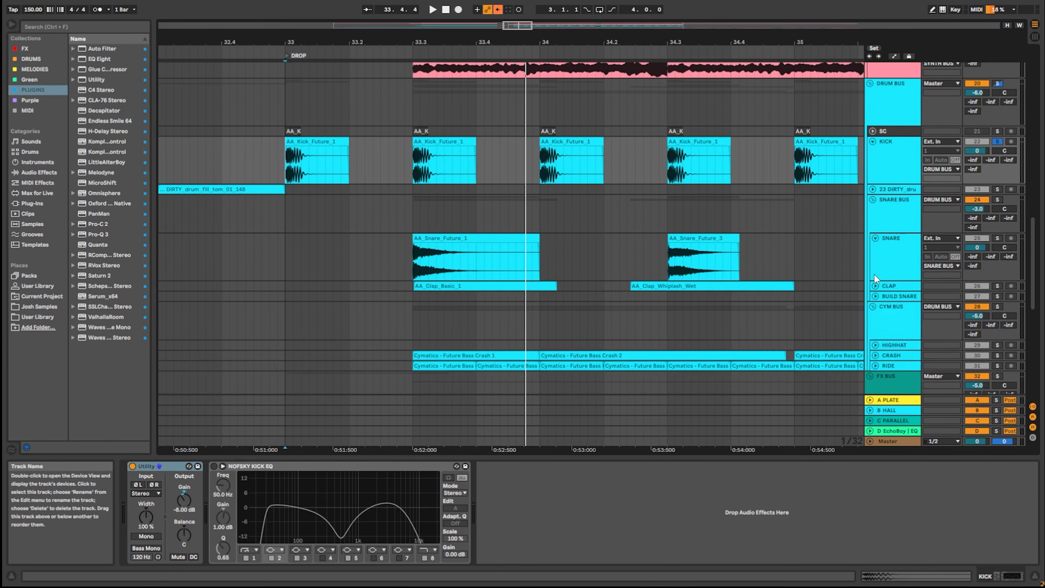
{"action": "left_click", "coordinate": [876, 286]}
{"action": "left_click_drag", "start_coordinate": [631, 287], "coordinate": [609, 230]}
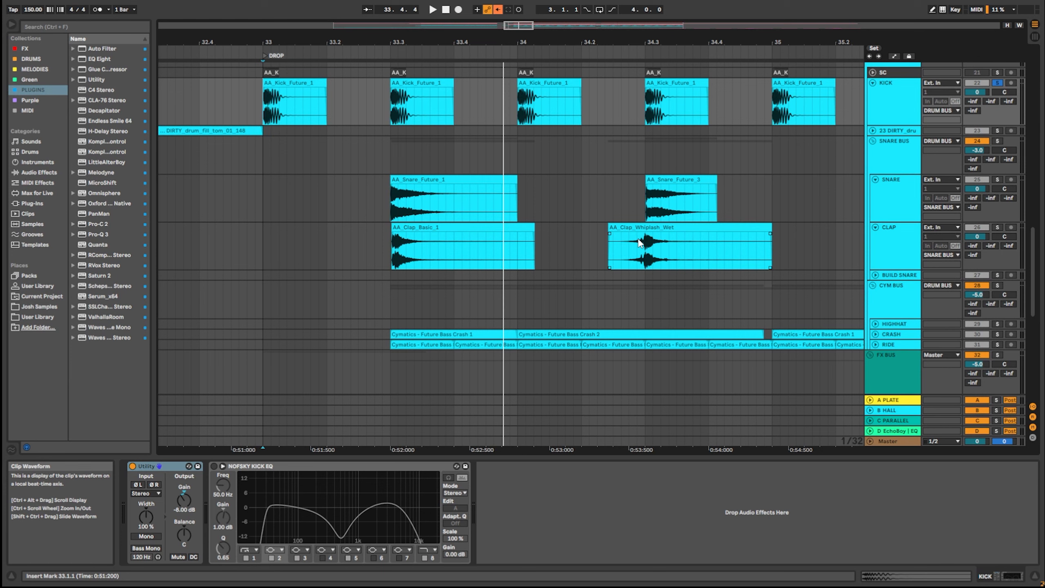
- Examine how the SNARE and CLAP clips are layered by highlighting both tracks' hits between 33.2.2 and 35.1.4
{"action": "left_click_drag", "start_coordinate": [343, 245], "coordinate": [797, 192]}
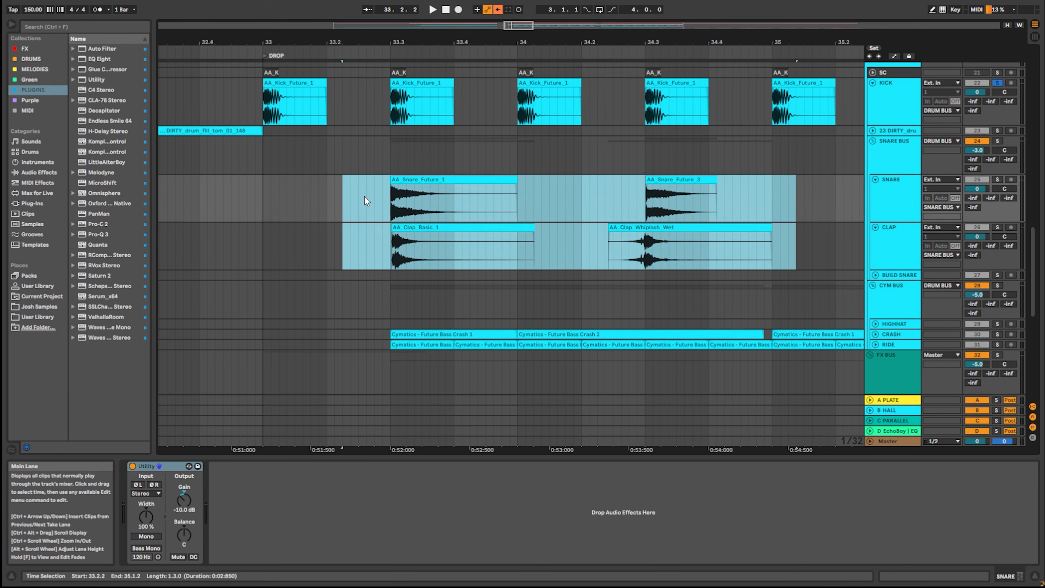
{"action": "left_click_drag", "start_coordinate": [365, 196], "coordinate": [826, 173]}
{"action": "left_click_drag", "start_coordinate": [341, 245], "coordinate": [800, 249]}
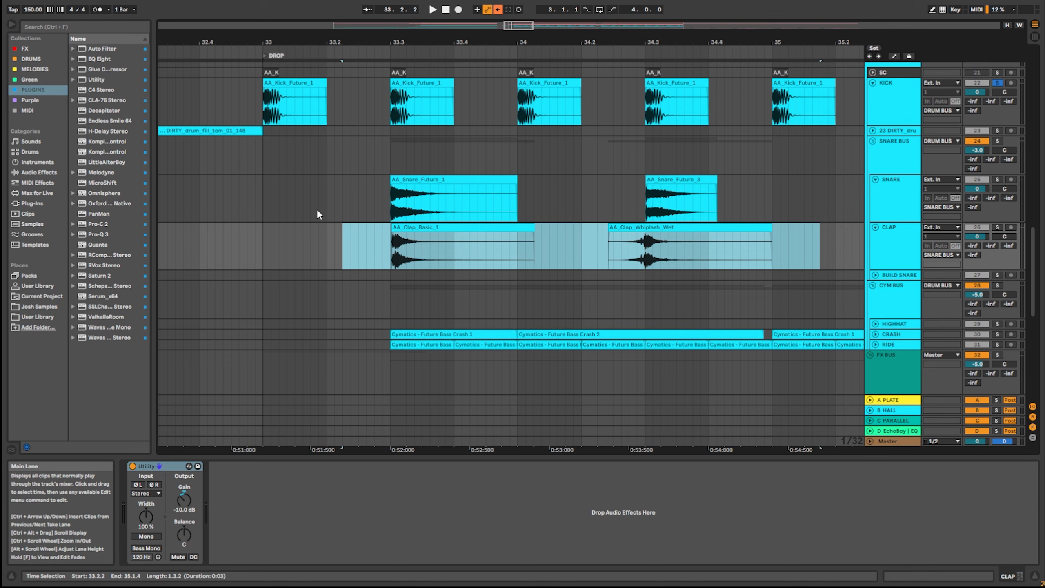
{"action": "left_click_drag", "start_coordinate": [374, 192], "coordinate": [544, 270]}
{"action": "left_click_drag", "start_coordinate": [589, 196], "coordinate": [510, 244]}
{"action": "scroll", "coordinate": [725, 236], "scroll_direction": "down", "scroll_amount": 4}
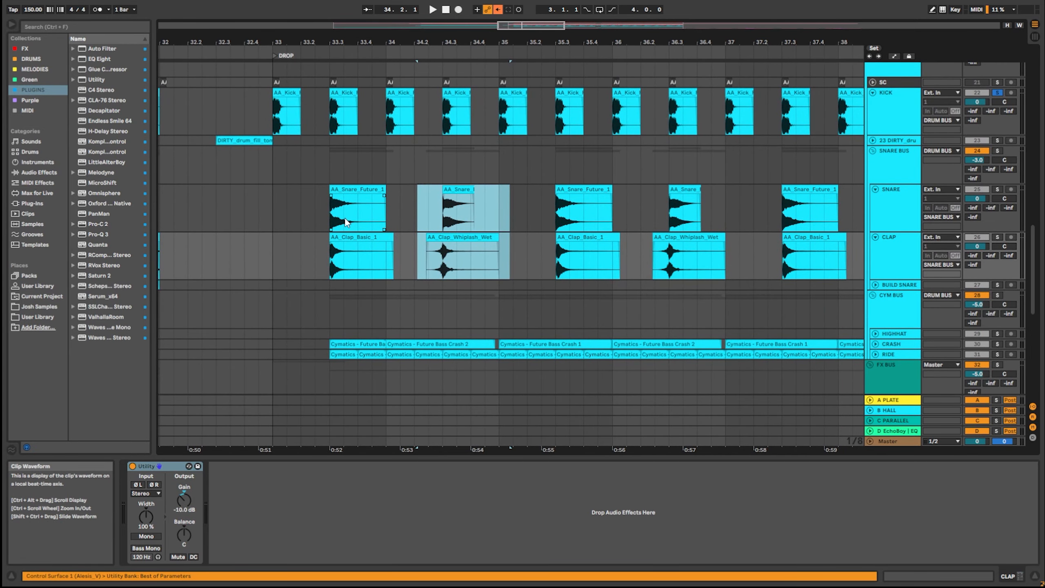
- Solo the SNARE BUS and audition the snare and clap layers from 33.2.1
{"action": "left_click", "coordinate": [330, 212]}
{"action": "left_click", "coordinate": [996, 152]}
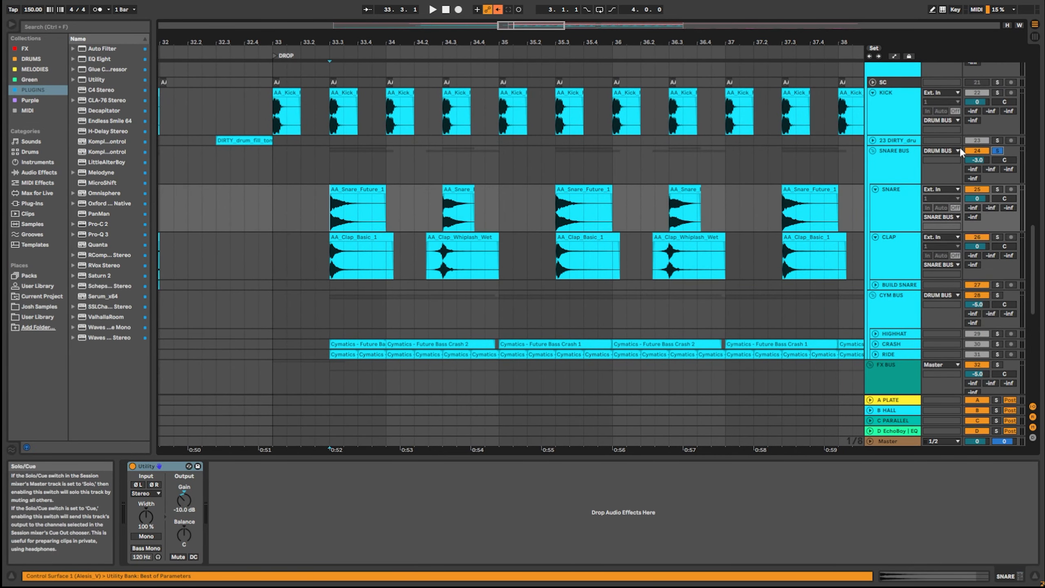
{"action": "left_click", "coordinate": [297, 211]}
{"action": "key", "text": "space"}
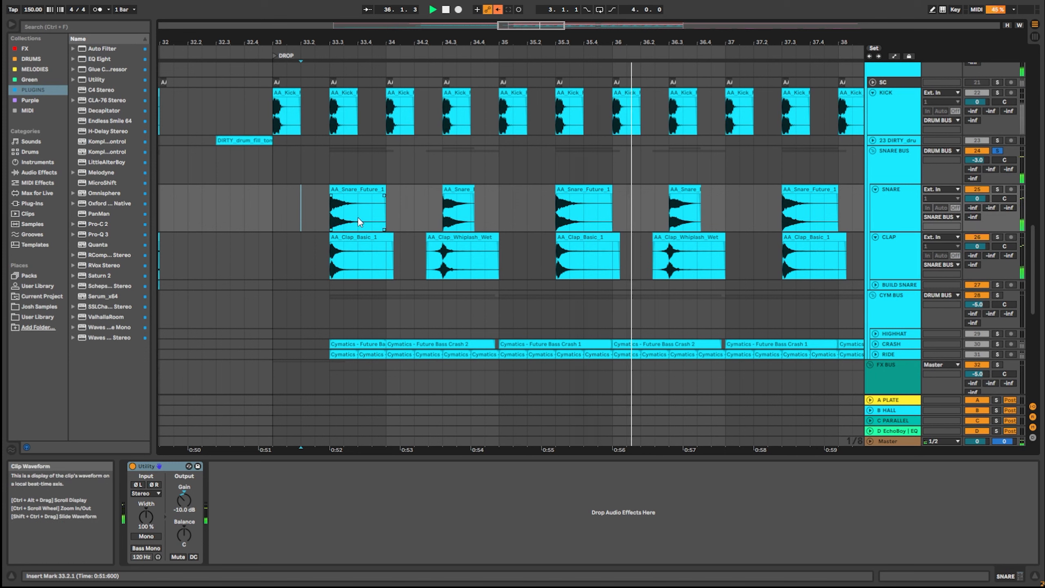
- Examine the timing offset between the snare and clap starts at 33.3, highlighting 33.3.1 to 33.3.2 across both tracks
{"action": "scroll", "coordinate": [306, 217], "scroll_direction": "up", "scroll_amount": 1}
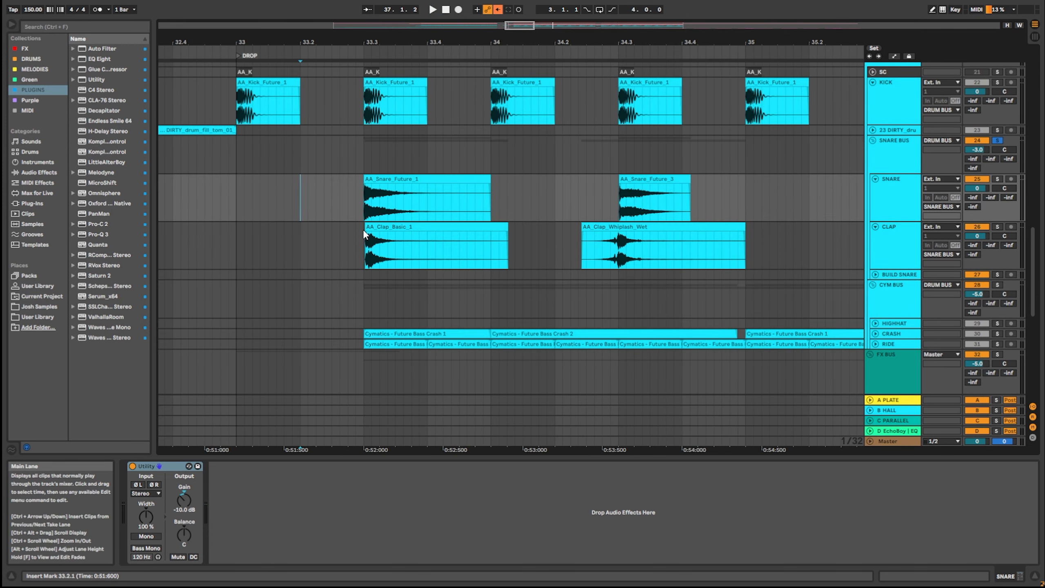
{"action": "scroll", "coordinate": [365, 233], "scroll_direction": "up", "scroll_amount": 3}
{"action": "left_click", "coordinate": [347, 249]}
{"action": "left_click_drag", "start_coordinate": [346, 253], "coordinate": [532, 200]}
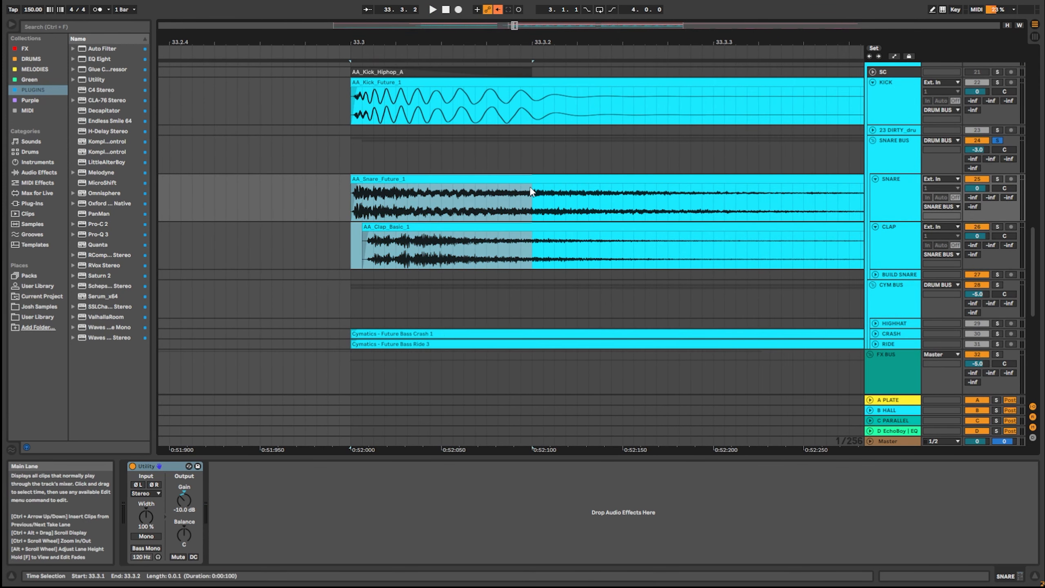
{"action": "scroll", "coordinate": [373, 250], "scroll_direction": "up", "scroll_amount": 2}
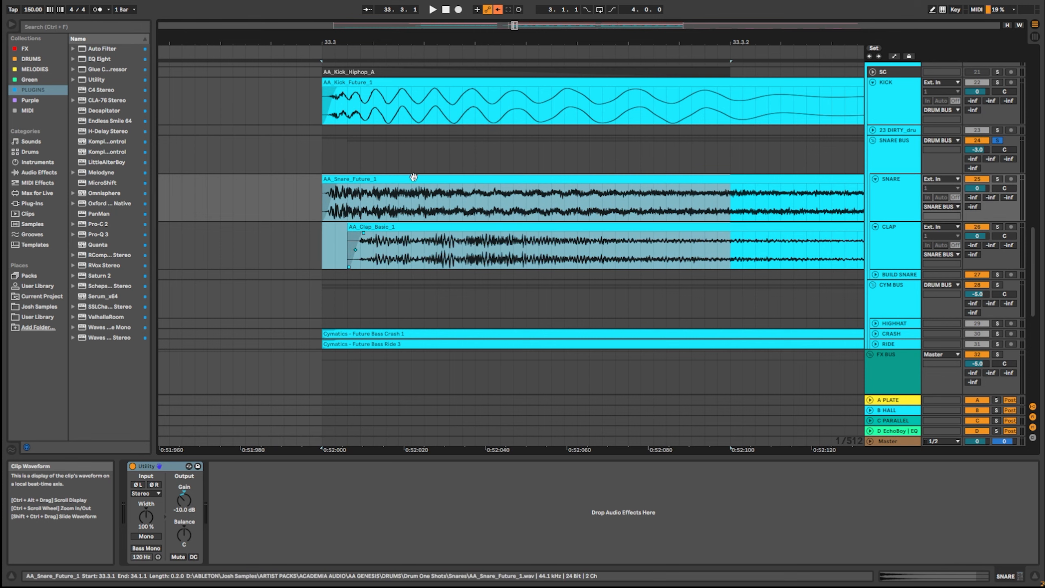
{"action": "scroll", "coordinate": [397, 178], "scroll_direction": "down", "scroll_amount": 6}
{"action": "left_click", "coordinate": [495, 248]}
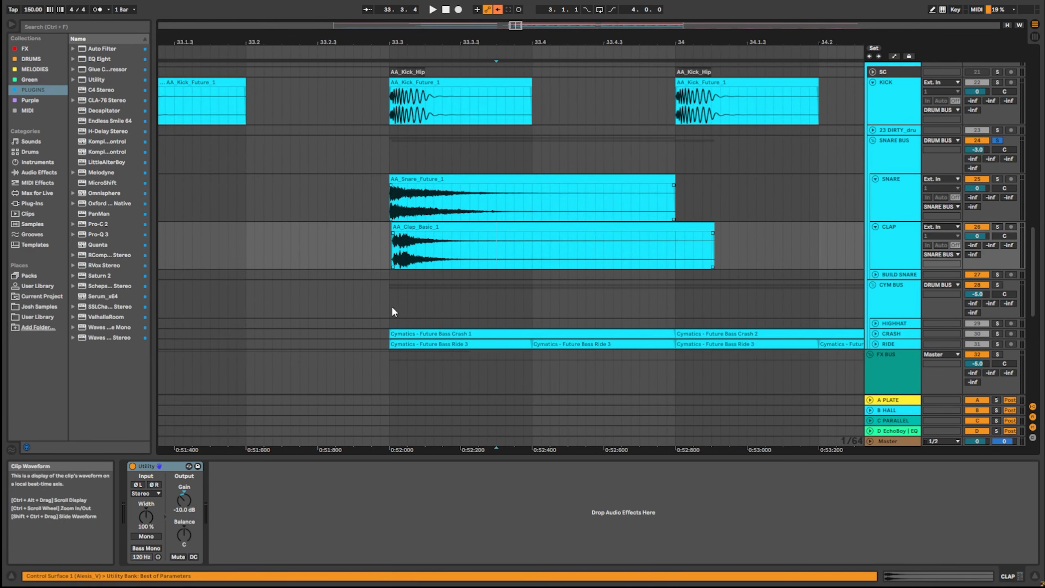
- Examine how the AA_Clap_Whiplash_Wet clip lines up with the AA_Snare_Future_3 hit around 34.3
{"action": "scroll", "coordinate": [567, 235], "scroll_direction": "down", "scroll_amount": 4}
{"action": "scroll", "coordinate": [437, 247], "scroll_direction": "up", "scroll_amount": 2}
{"action": "scroll", "coordinate": [483, 247], "scroll_direction": "up", "scroll_amount": 5}
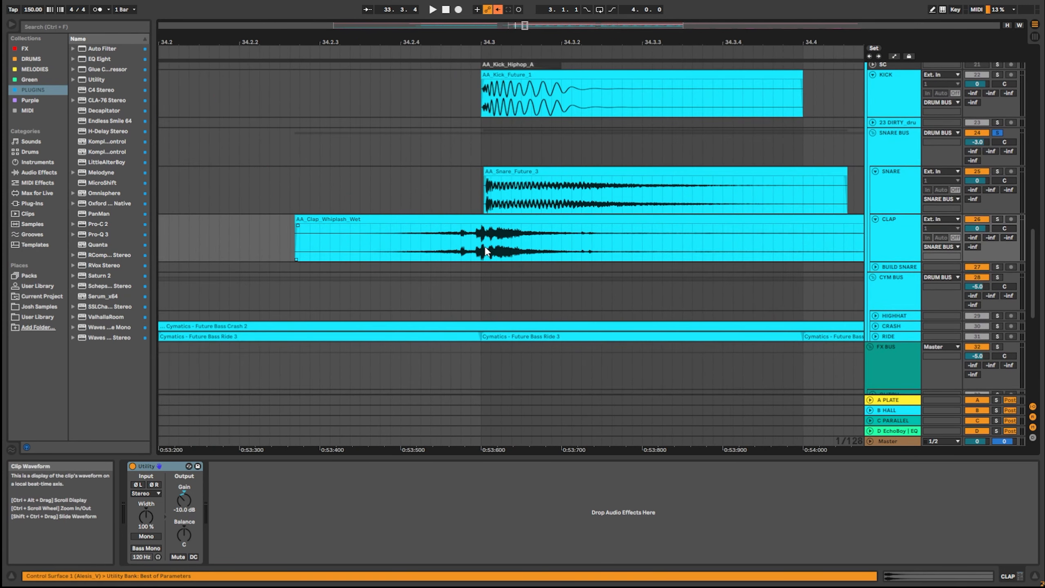
{"action": "left_click", "coordinate": [452, 198]}
{"action": "scroll", "coordinate": [401, 226], "scroll_direction": "down", "scroll_amount": 8}
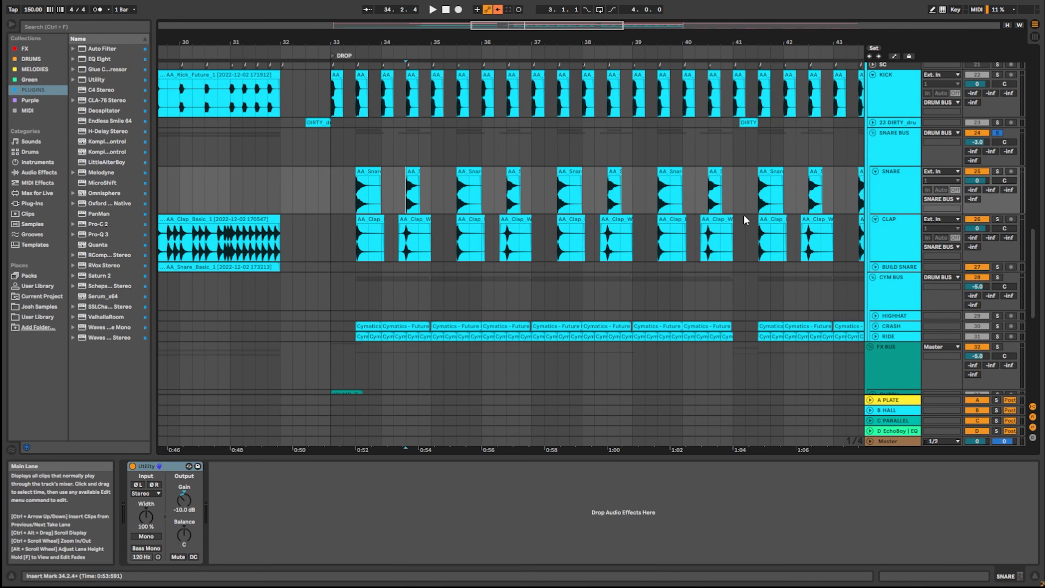
- Expand and solo the CRASH track, and audition its alternating crash clips from 33.3.1
{"action": "scroll", "coordinate": [747, 222], "scroll_direction": "down", "scroll_amount": 3}
{"action": "left_click", "coordinate": [874, 274]}
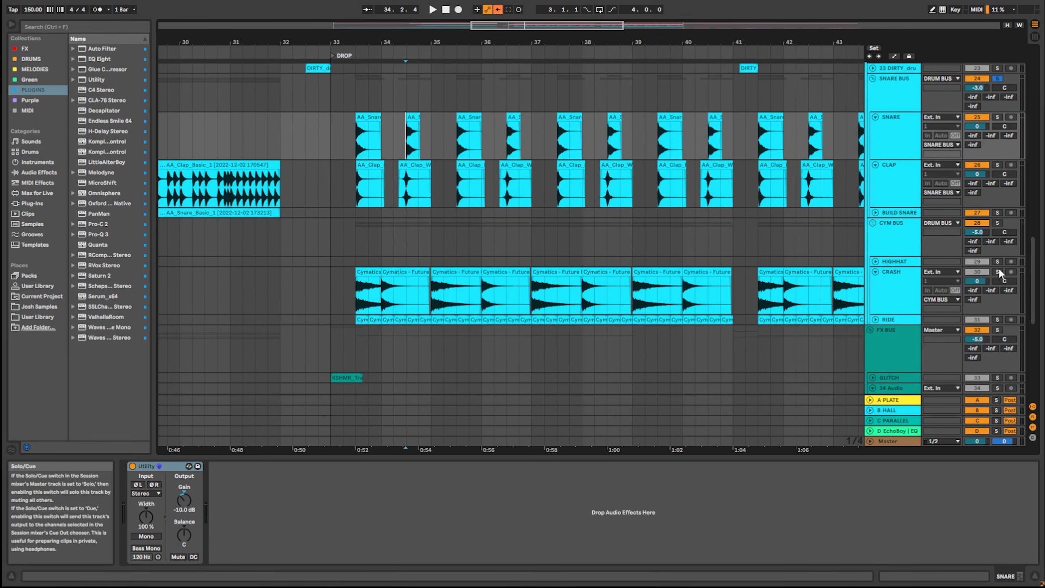
{"action": "left_click", "coordinate": [997, 272]}
{"action": "scroll", "coordinate": [403, 295], "scroll_direction": "up", "scroll_amount": 3}
{"action": "scroll", "coordinate": [403, 296], "scroll_direction": "down", "scroll_amount": 1}
{"action": "scroll", "coordinate": [233, 273], "scroll_direction": "up", "scroll_amount": 4}
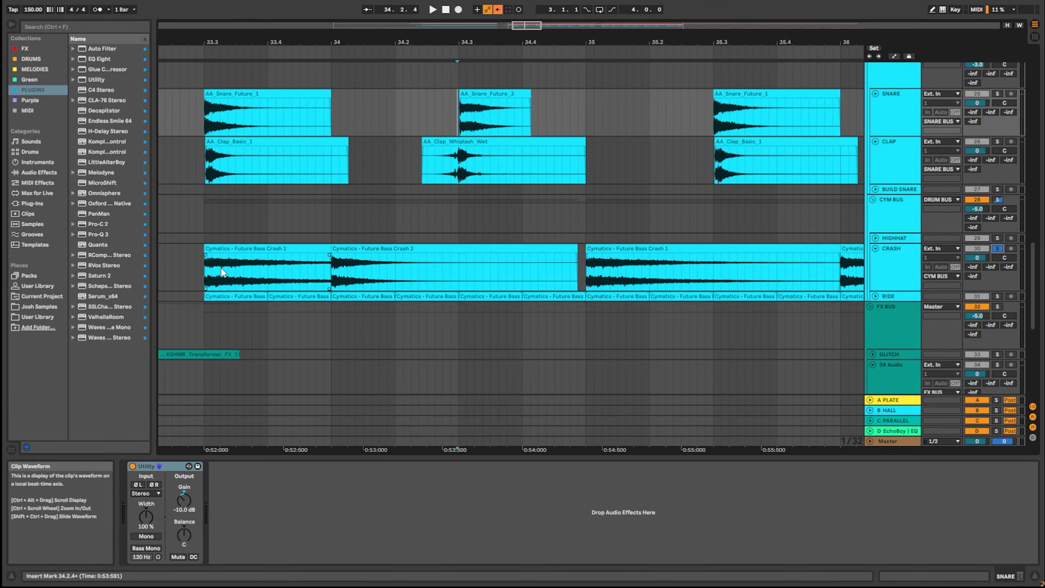
{"action": "scroll", "coordinate": [222, 273], "scroll_direction": "down", "scroll_amount": 3}
{"action": "left_click_drag", "start_coordinate": [221, 270], "coordinate": [378, 265]}
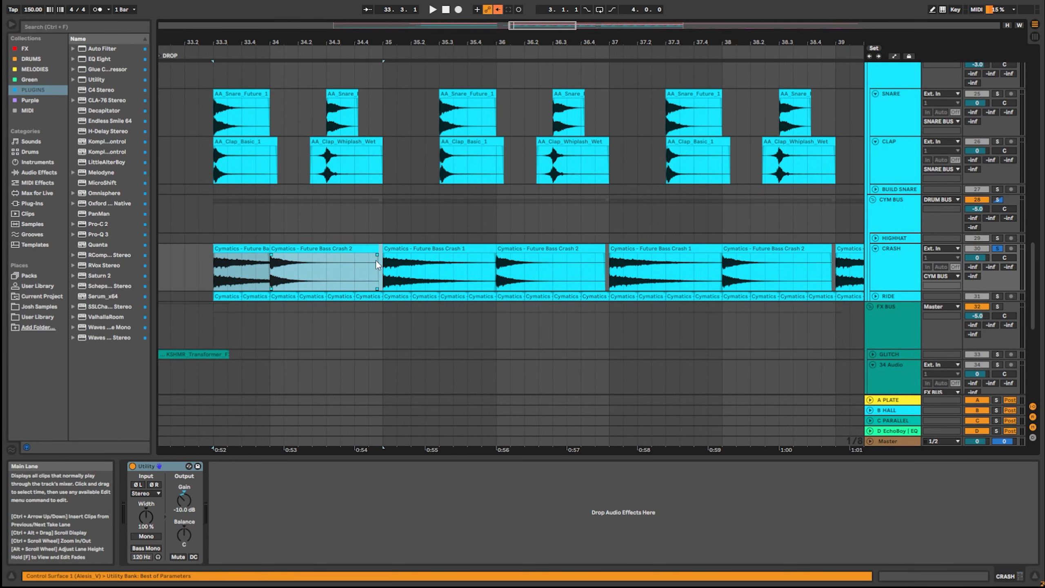
{"action": "left_click", "coordinate": [209, 264]}
{"action": "key", "text": "space"}
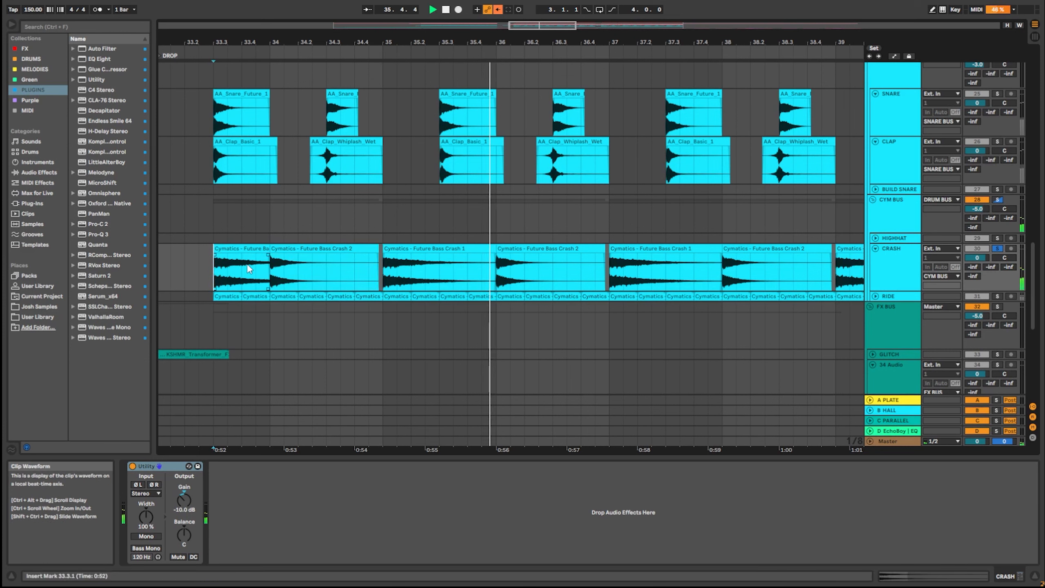
- Solo and expand the RIDE track, and audition its repeating clips from 33.3.1
{"action": "left_click", "coordinate": [997, 297]}
{"action": "left_click", "coordinate": [876, 297]}
{"action": "key", "text": "space"}
{"action": "left_click", "coordinate": [213, 321]}
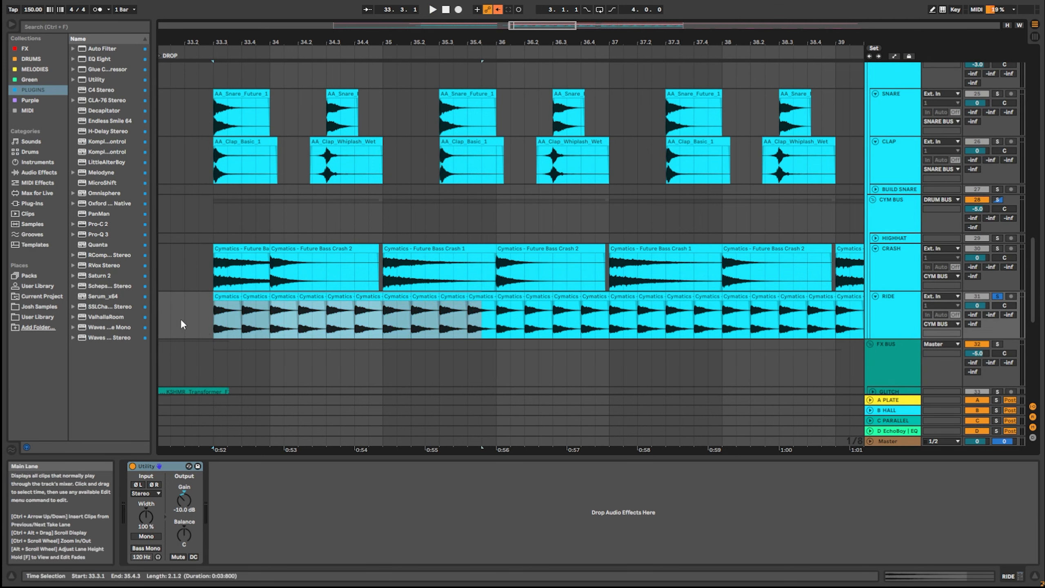
{"action": "key", "text": "space"}
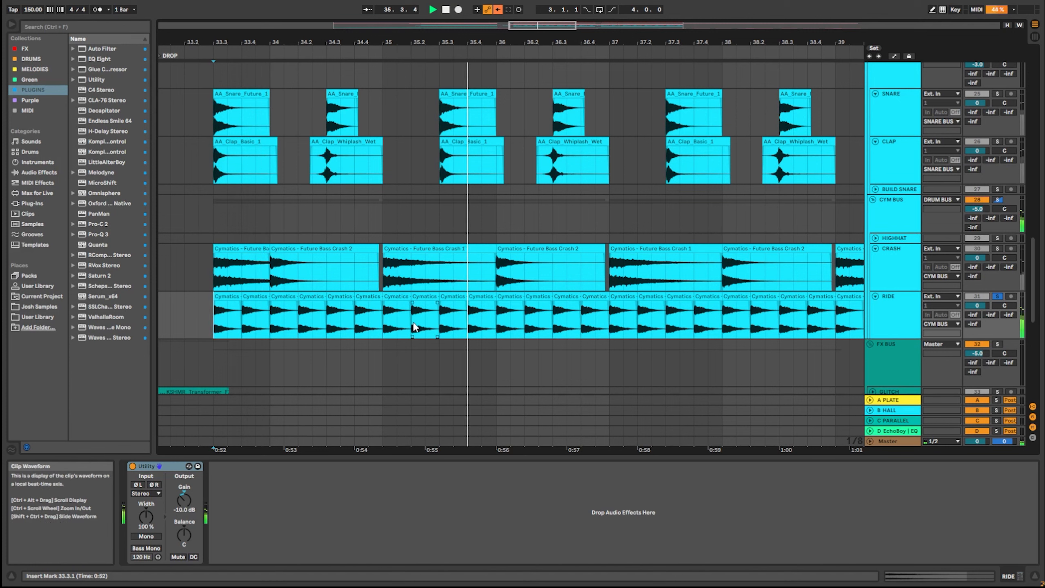
{"action": "key", "text": "space"}
- Compare the CRASH and RIDE patterns by highlighting their clips from 33.3.1, first across both tracks and then separately
{"action": "left_click_drag", "start_coordinate": [214, 321], "coordinate": [483, 247]}
{"action": "left_click", "coordinate": [484, 246]}
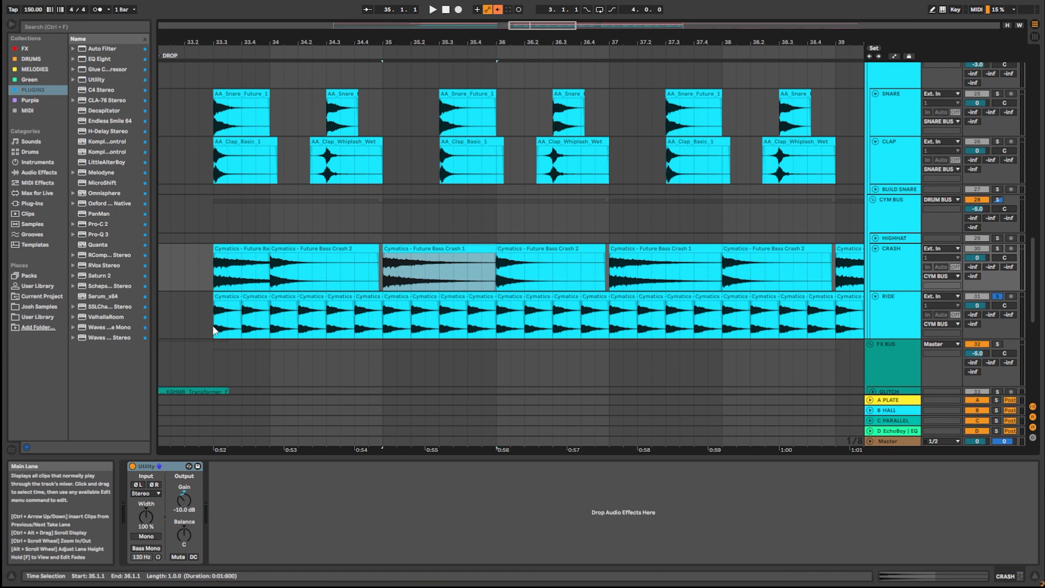
{"action": "left_click_drag", "start_coordinate": [213, 325], "coordinate": [392, 258]}
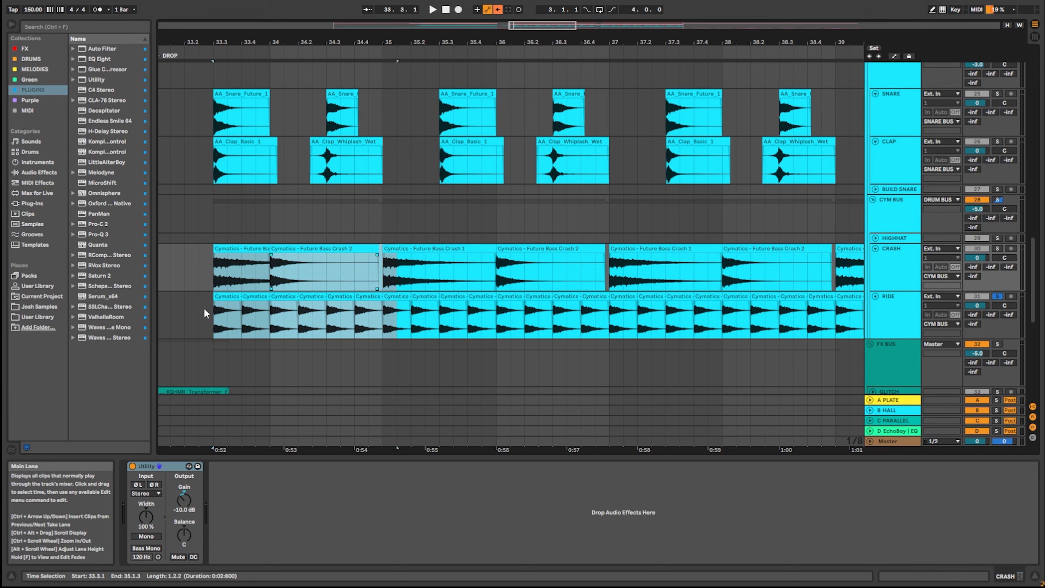
{"action": "left_click", "coordinate": [211, 318]}
{"action": "left_click_drag", "start_coordinate": [210, 321], "coordinate": [581, 319]}
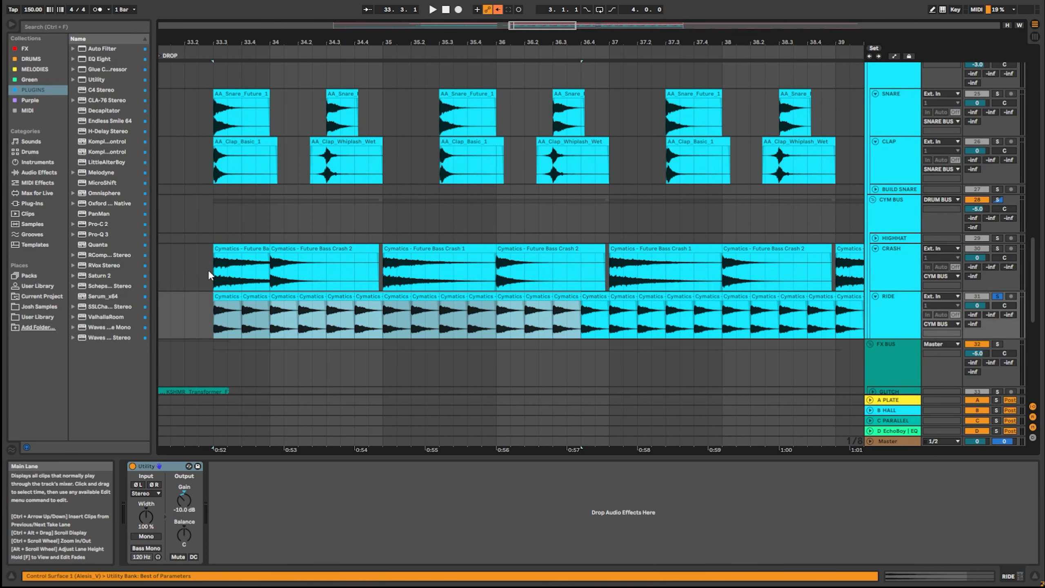
{"action": "left_click_drag", "start_coordinate": [209, 275], "coordinate": [607, 254]}
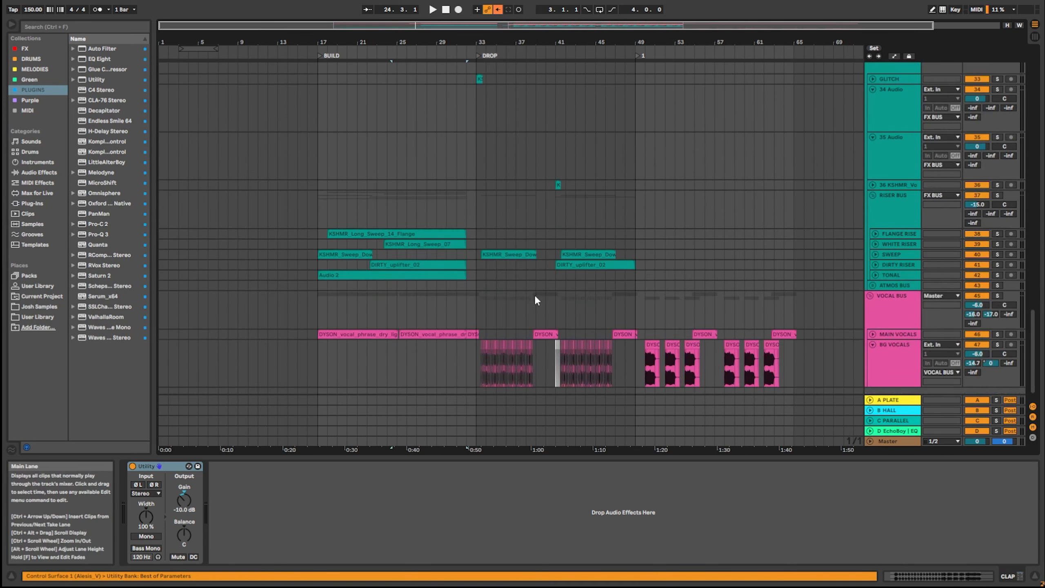
- Expand the GLITCH track in the FX BUS and place the insert marker at its clip's start, 33.1.1
{"action": "scroll", "coordinate": [497, 138], "scroll_direction": "up", "scroll_amount": 2}
{"action": "left_click", "coordinate": [873, 123]}
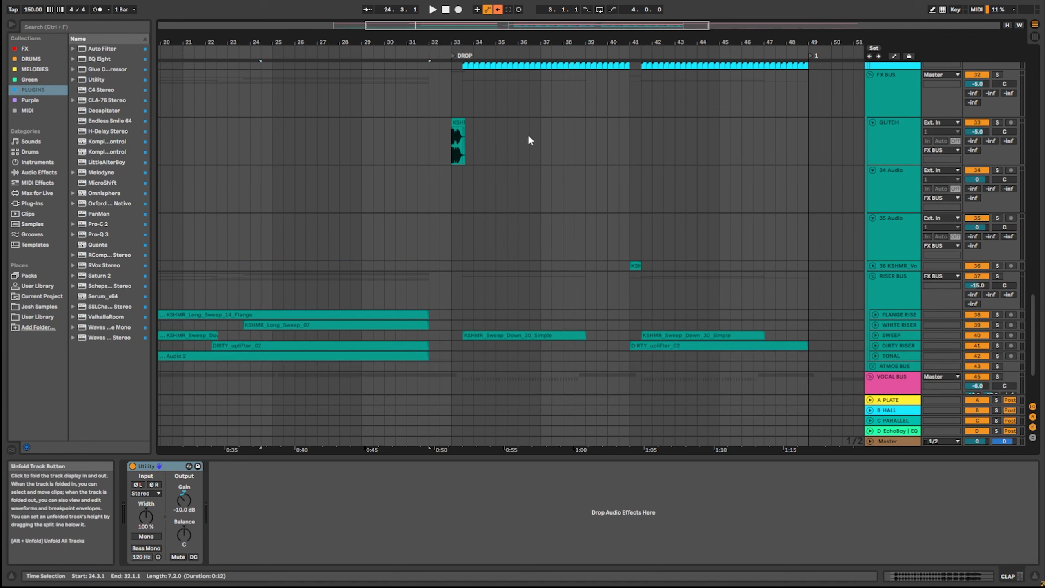
{"action": "scroll", "coordinate": [430, 151], "scroll_direction": "up", "scroll_amount": 2}
{"action": "left_click_drag", "start_coordinate": [562, 151], "coordinate": [559, 150]}
{"action": "left_click", "coordinate": [474, 160]}
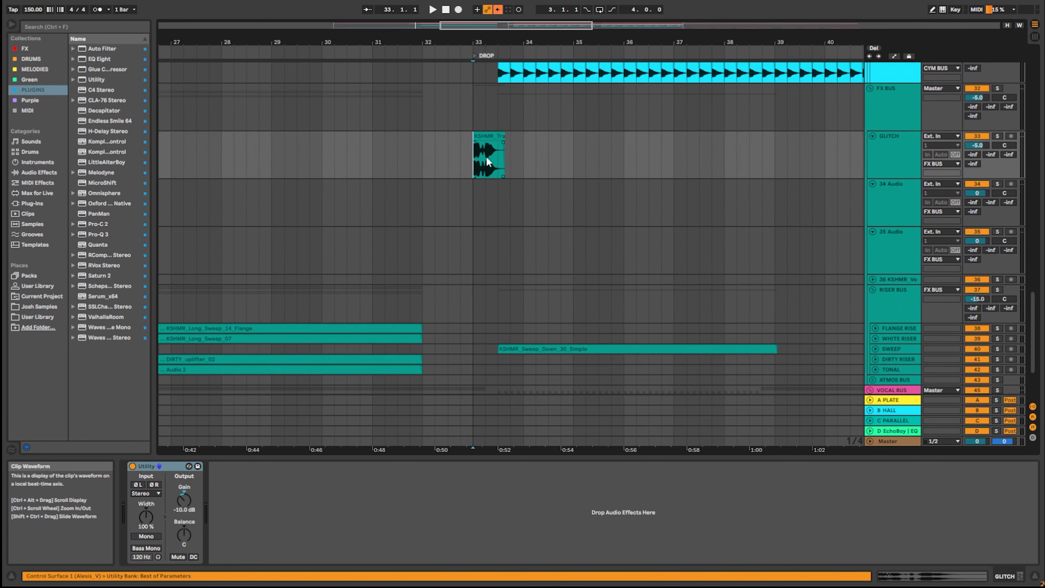
- Examine the KSHMR_Transformer_FX_11 clip's waveform up close and solo the GLITCH track
{"action": "scroll", "coordinate": [435, 158], "scroll_direction": "up", "scroll_amount": 5}
{"action": "left_click_drag", "start_coordinate": [696, 166], "coordinate": [423, 198]}
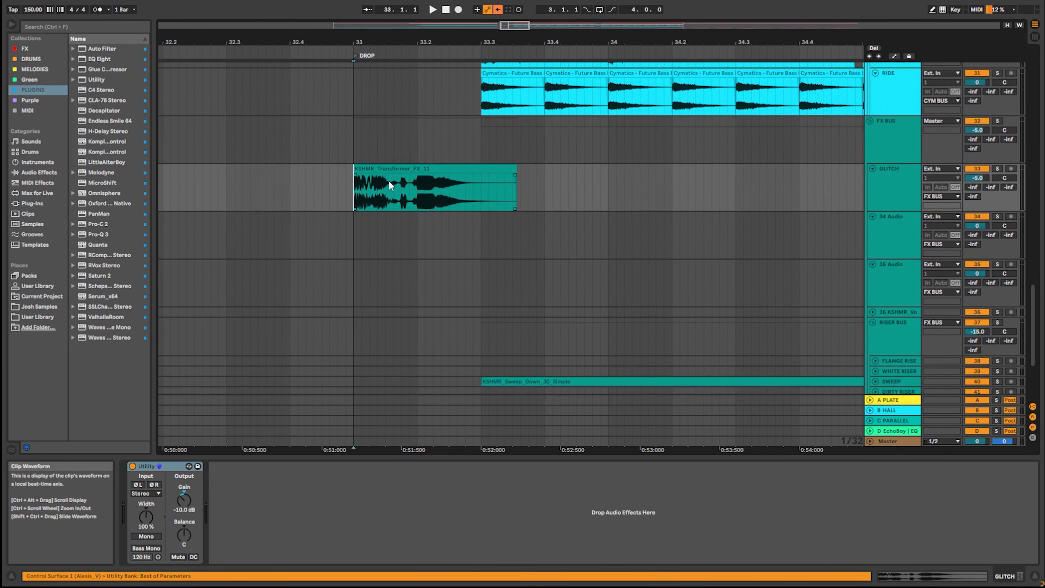
{"action": "scroll", "coordinate": [396, 193], "scroll_direction": "down", "scroll_amount": 3}
{"action": "left_click", "coordinate": [996, 169]}
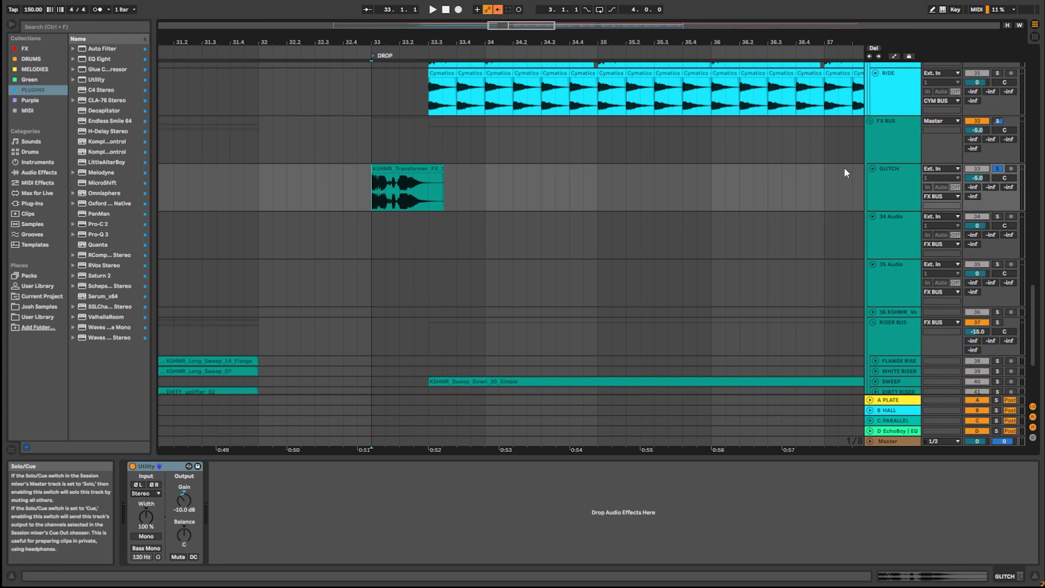
- Finish auditioning the GLITCH clip, clear the track's solo, and highlight the clip's range from 33.1.1
{"action": "key", "text": "space"}
{"action": "left_click", "coordinate": [997, 169]}
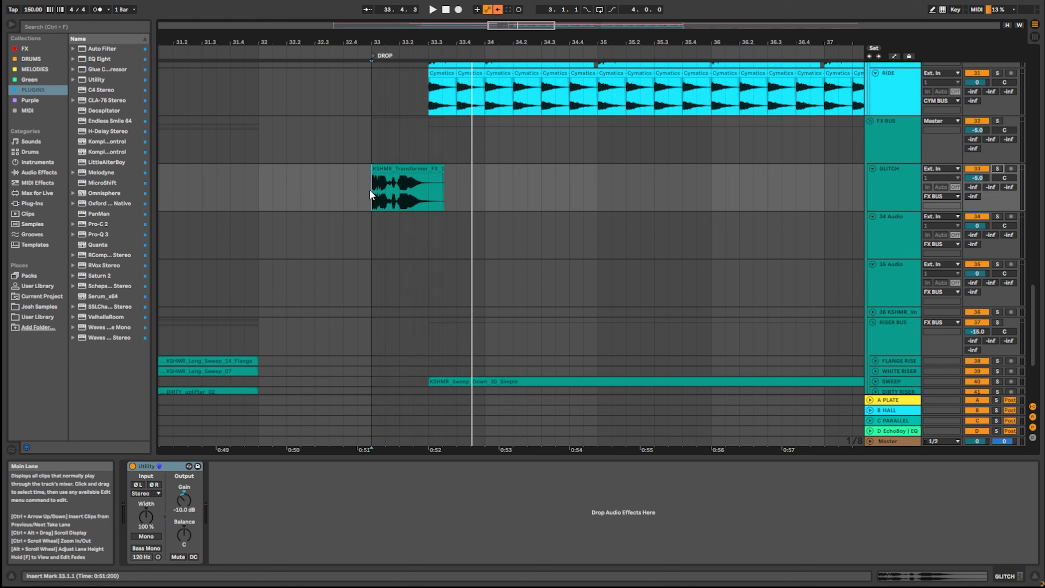
{"action": "left_click_drag", "start_coordinate": [370, 191], "coordinate": [470, 190]}
{"action": "left_click", "coordinate": [442, 190]}
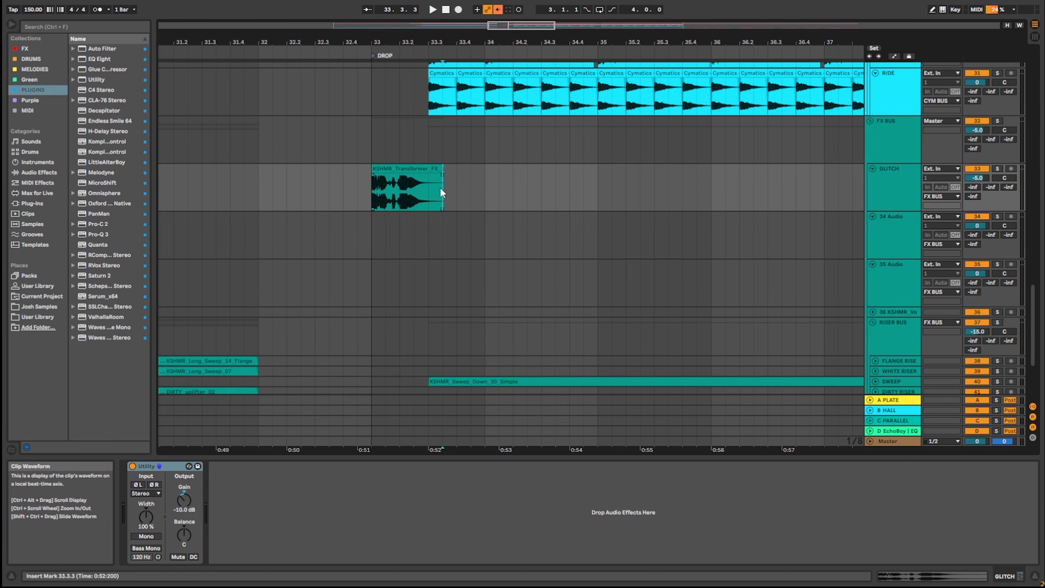
- Expand and solo the KSHMR vocal fill track below the empty audio tracks, and select its clip at 41.1.1
{"action": "scroll", "coordinate": [535, 199], "scroll_direction": "down", "scroll_amount": 4}
{"action": "scroll", "coordinate": [593, 202], "scroll_direction": "down", "scroll_amount": 3}
{"action": "left_click_drag", "start_coordinate": [675, 207], "coordinate": [362, 214]}
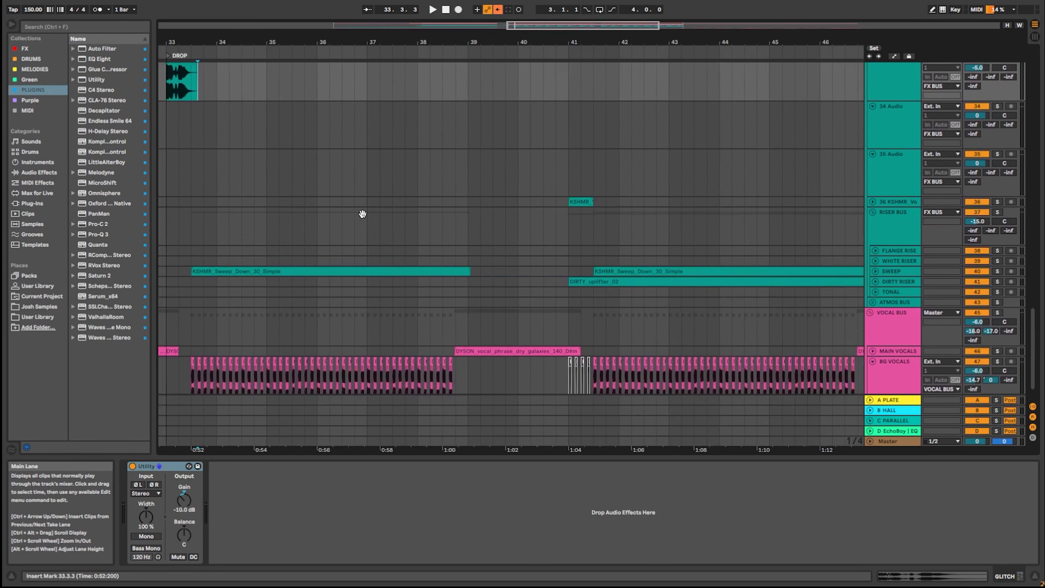
{"action": "left_click", "coordinate": [872, 202]}
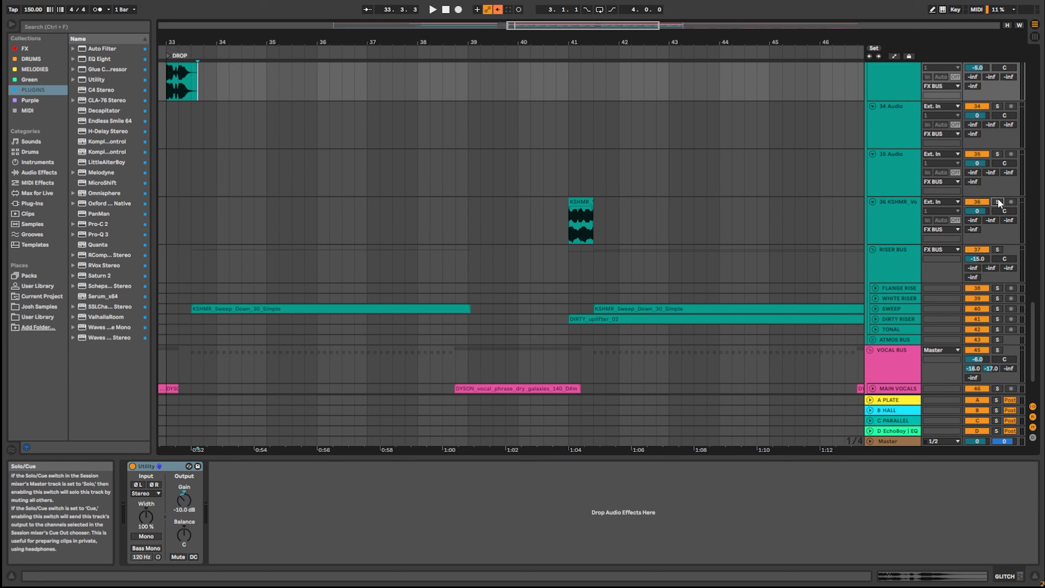
{"action": "left_click", "coordinate": [998, 201]}
{"action": "left_click", "coordinate": [570, 224]}
{"action": "scroll", "coordinate": [562, 220], "scroll_direction": "up", "scroll_amount": 3}
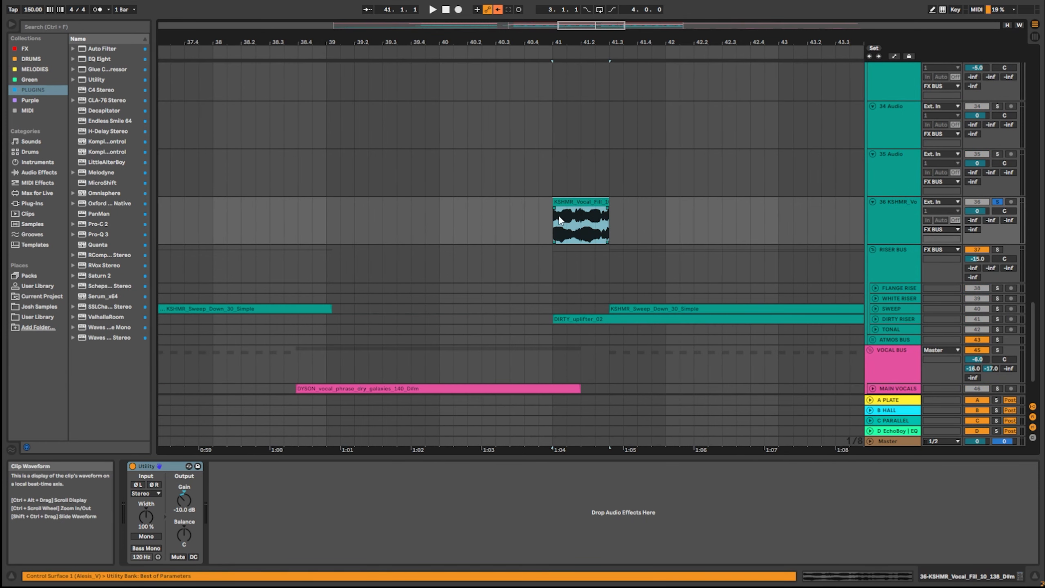
- Extend the KSHMR_Vocal_Fill_10_138_D#m clip's end to 42.1.1 and audition it from 41.1.1
{"action": "left_click_drag", "start_coordinate": [610, 202], "coordinate": [667, 202]}
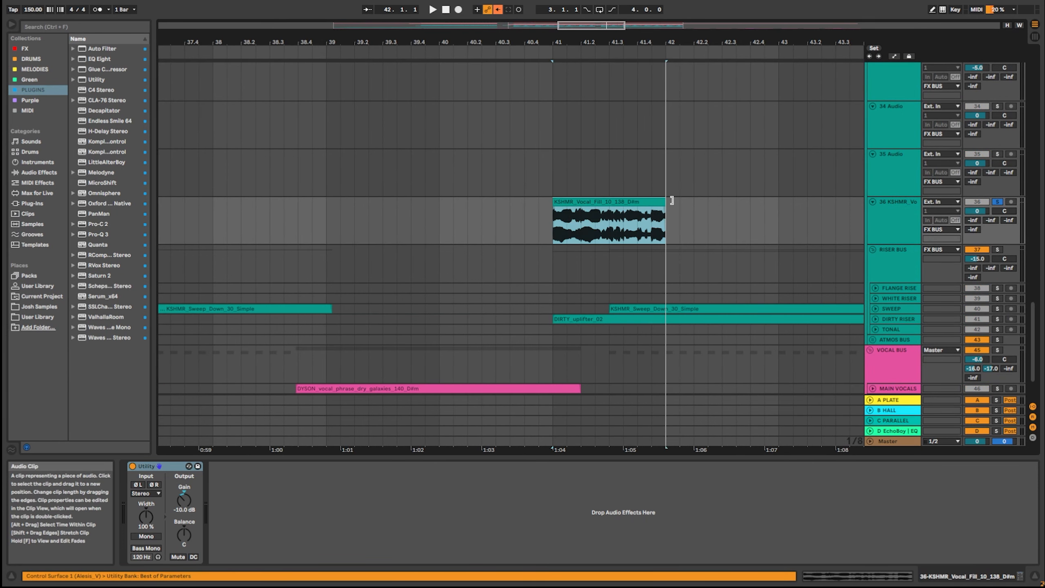
{"action": "left_click", "coordinate": [562, 219]}
{"action": "key", "text": "space"}
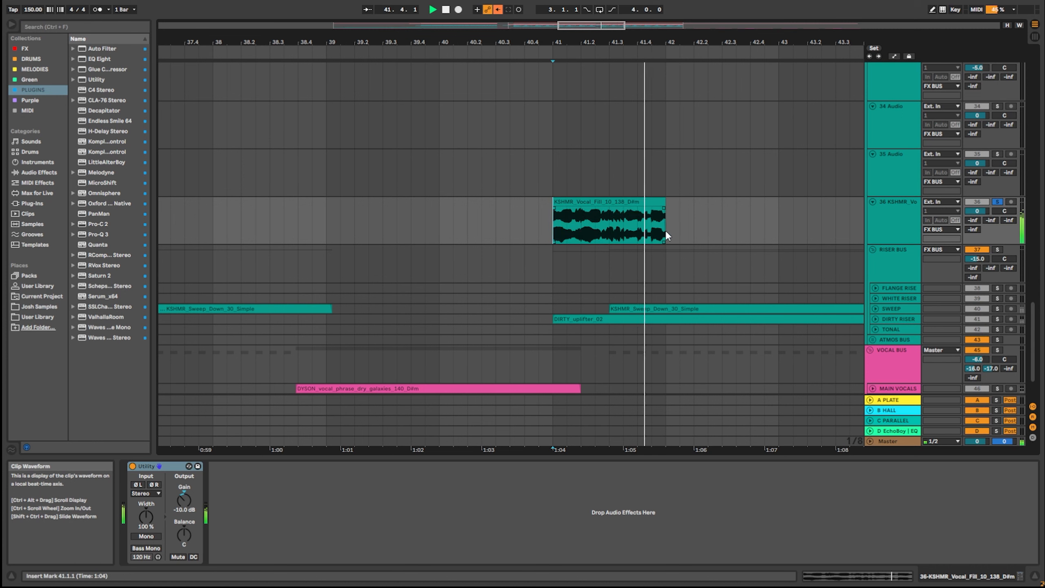
{"action": "key", "text": "space"}
- Trim the vocal fill clip's end back to 41.3.1 and audition it from 40.4.3
{"action": "left_click_drag", "start_coordinate": [665, 202], "coordinate": [609, 202]}
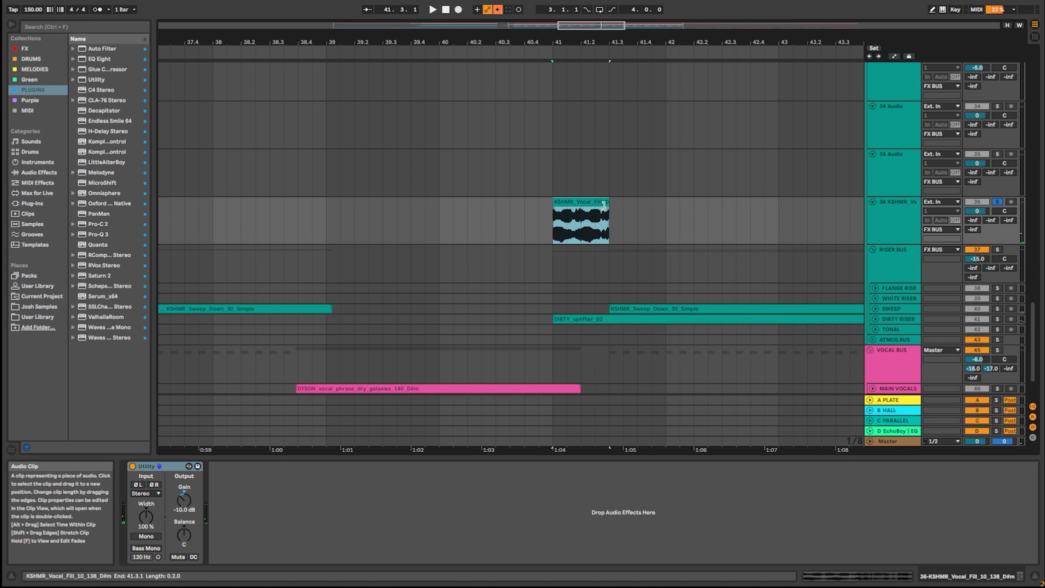
{"action": "left_click", "coordinate": [544, 231]}
{"action": "key", "text": "space"}
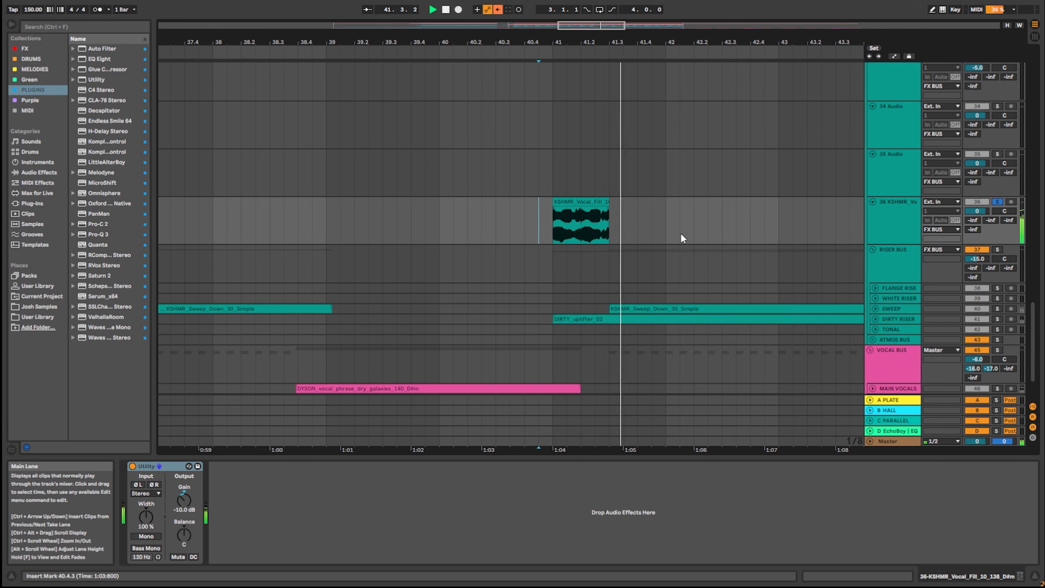
- Expand the SWEEP and DIRTY RISER tracks in the RISER BUS and view their clips across the build-up and drop
{"action": "scroll", "coordinate": [881, 247], "scroll_direction": "down", "scroll_amount": 3}
{"action": "left_click", "coordinate": [876, 243]}
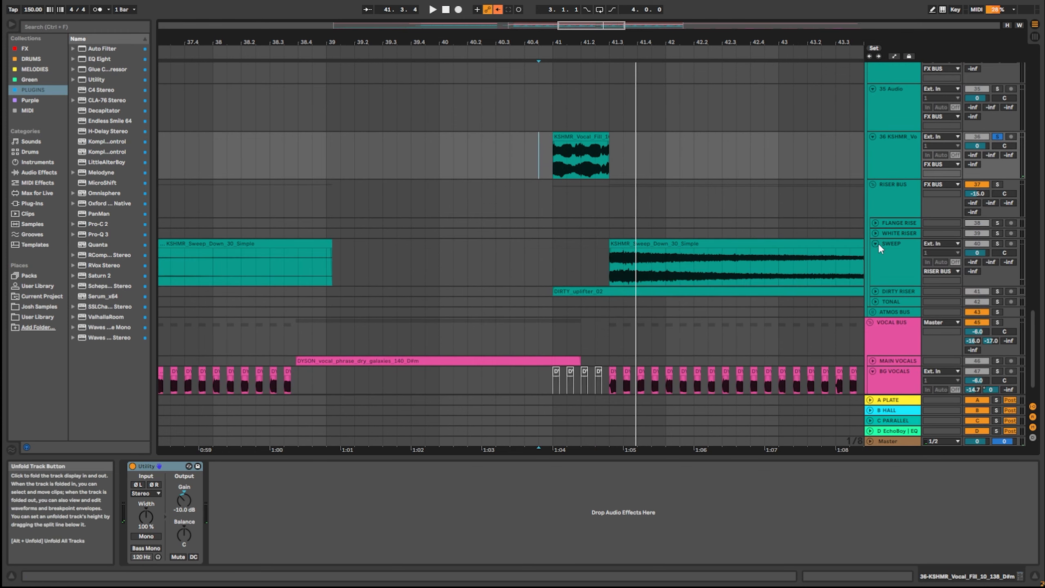
{"action": "left_click", "coordinate": [875, 291]}
{"action": "scroll", "coordinate": [698, 288], "scroll_direction": "down", "scroll_amount": 5}
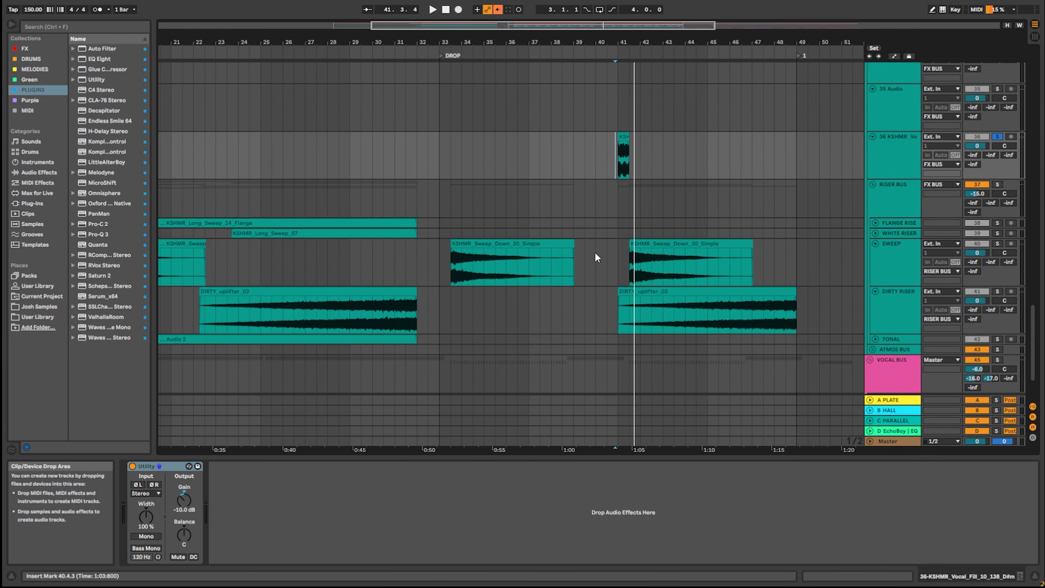
{"action": "scroll", "coordinate": [255, 299], "scroll_direction": "down", "scroll_amount": 2}
- Highlight the riser clips leading into the drop, and the drop's sweep and uplifter clips from 32.3.1 to 49.1.1
{"action": "left_click_drag", "start_coordinate": [194, 273], "coordinate": [427, 173]}
{"action": "left_click", "coordinate": [412, 179]}
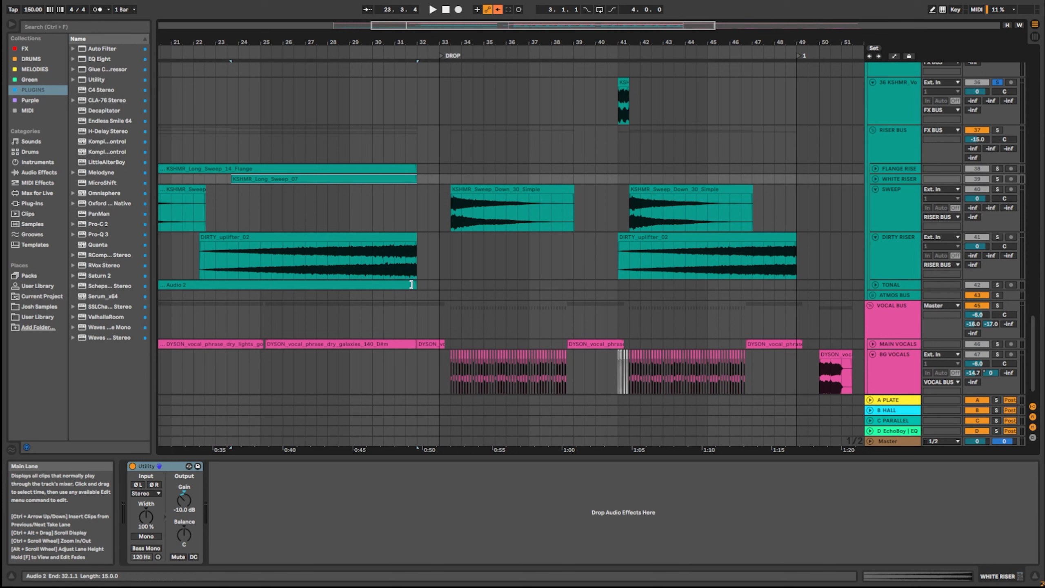
{"action": "left_click_drag", "start_coordinate": [418, 275], "coordinate": [196, 166]}
{"action": "left_click", "coordinate": [216, 192]}
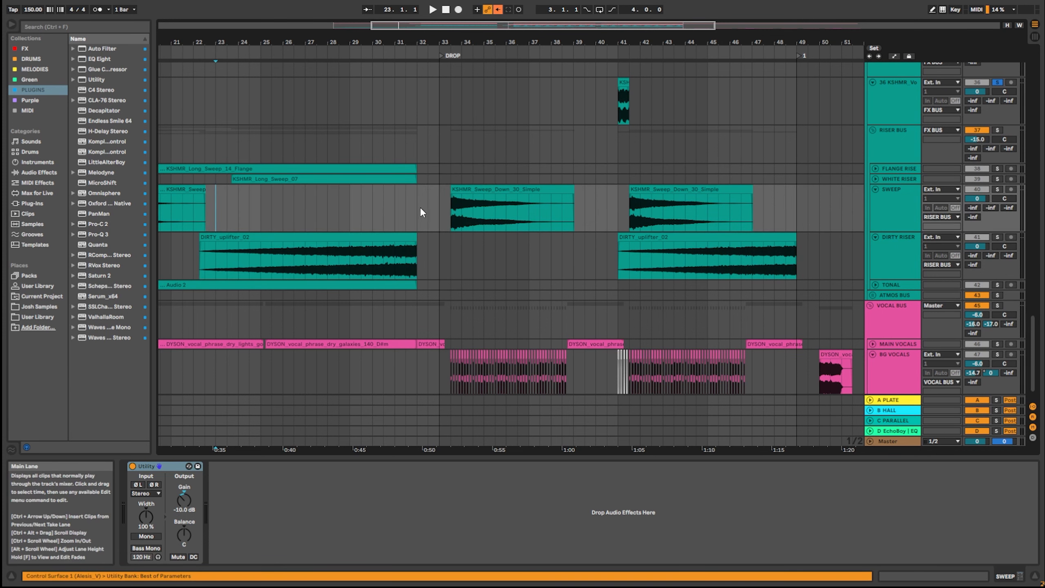
{"action": "scroll", "coordinate": [424, 226], "scroll_direction": "down", "scroll_amount": 1}
{"action": "left_click_drag", "start_coordinate": [427, 235], "coordinate": [784, 164]}
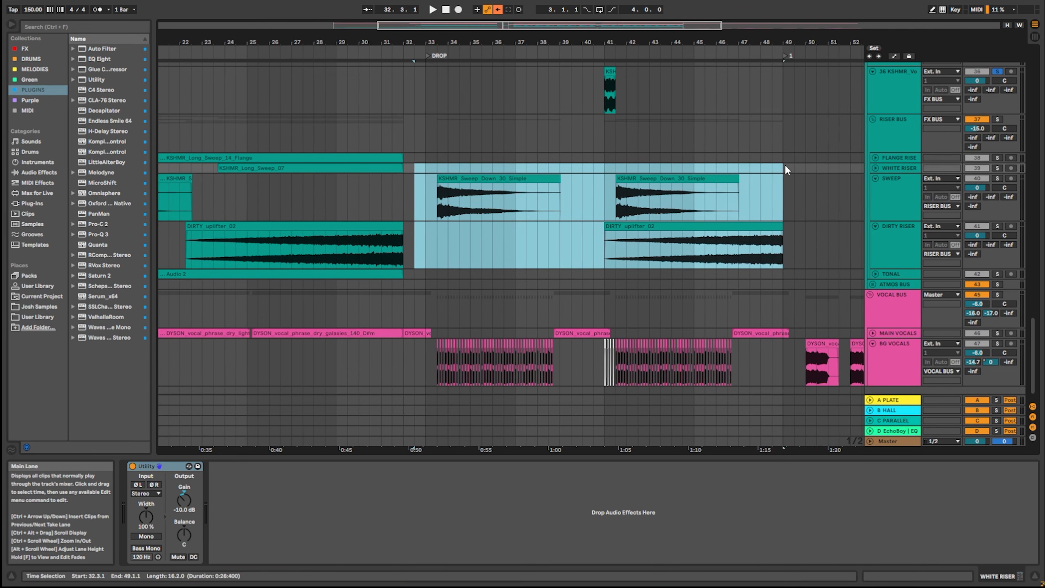
- Expand the MAIN VOCALS track and highlight its vocal phrase clips before and throughout the drop
{"action": "scroll", "coordinate": [785, 164], "scroll_direction": "down", "scroll_amount": 1}
{"action": "left_click", "coordinate": [873, 316]}
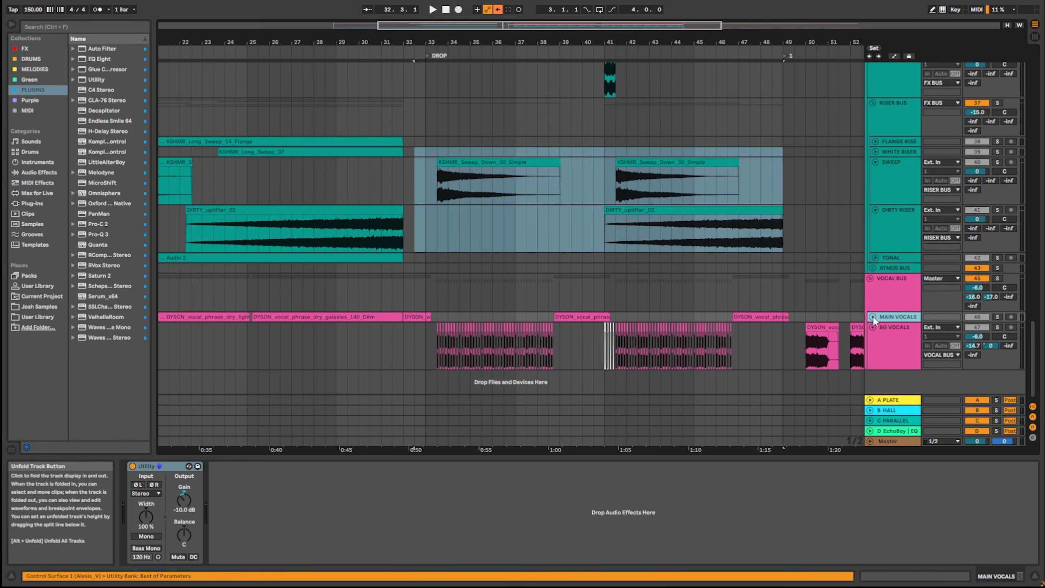
{"action": "scroll", "coordinate": [754, 270], "scroll_direction": "down", "scroll_amount": 2}
{"action": "left_click_drag", "start_coordinate": [238, 303], "coordinate": [484, 304]}
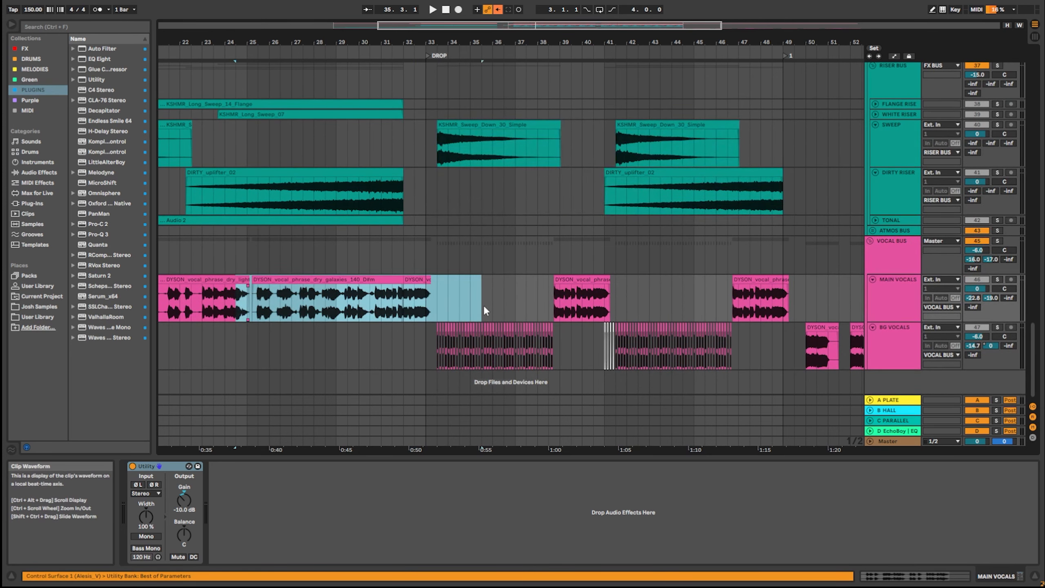
{"action": "left_click", "coordinate": [481, 304]}
{"action": "left_click_drag", "start_coordinate": [260, 302], "coordinate": [798, 294]}
{"action": "left_click", "coordinate": [683, 304]}
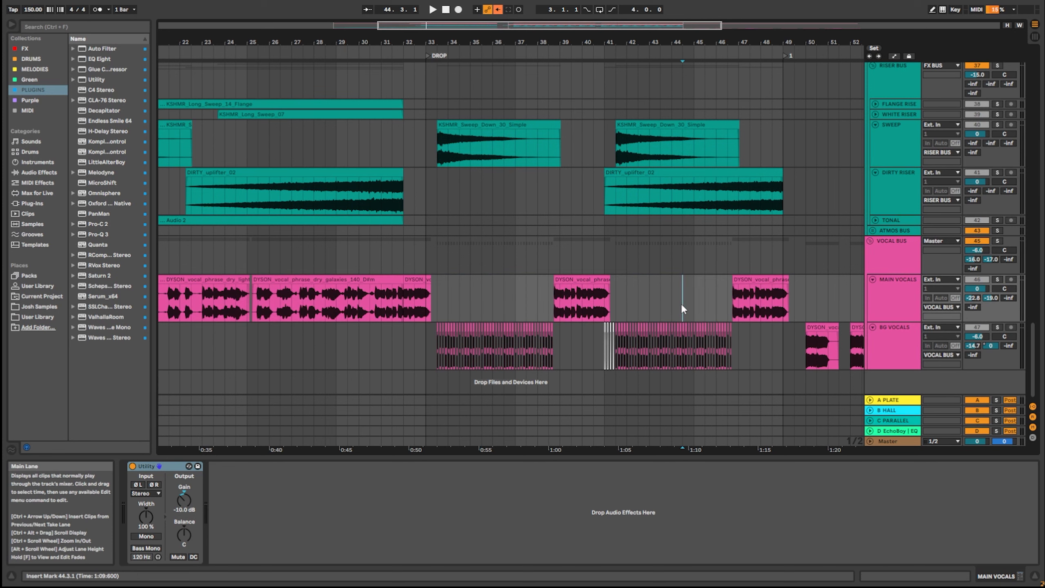
- Audition the BG VOCALS ad-lib clip from 50.1.1 with the track soloed, and clear the solo
{"action": "scroll", "coordinate": [519, 337], "scroll_direction": "up", "scroll_amount": 3}
{"action": "scroll", "coordinate": [519, 337], "scroll_direction": "right", "scroll_amount": 10}
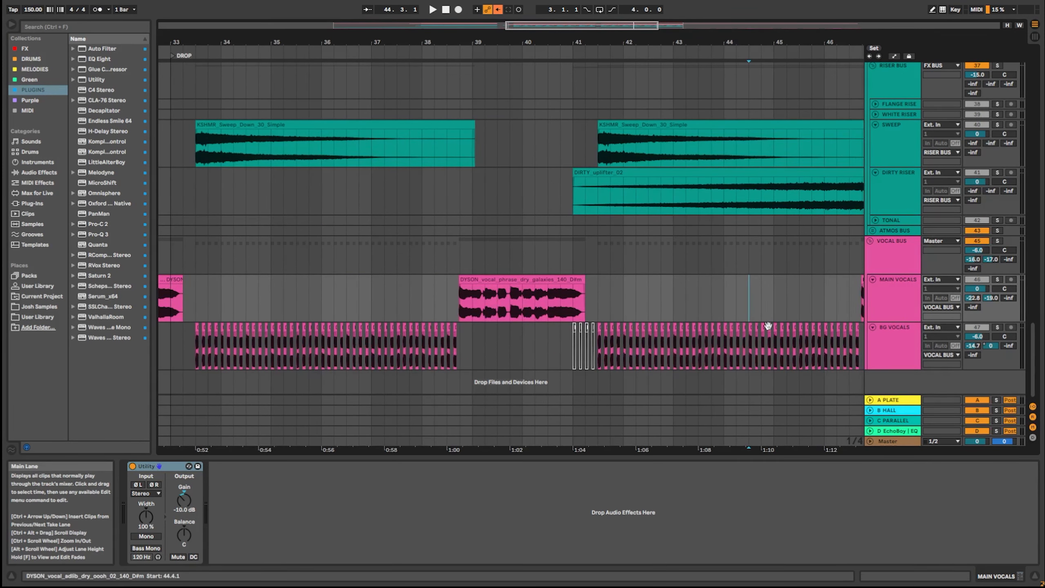
{"action": "left_click", "coordinate": [548, 355]}
{"action": "key", "text": "space"}
{"action": "left_click", "coordinate": [996, 328]}
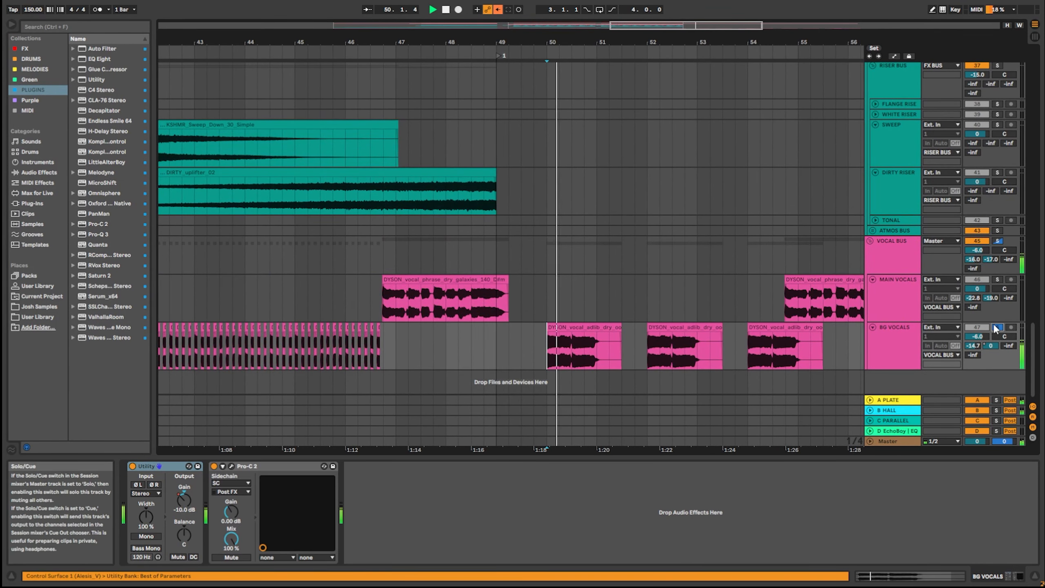
{"action": "left_click", "coordinate": [997, 328]}
{"action": "key", "text": "space"}
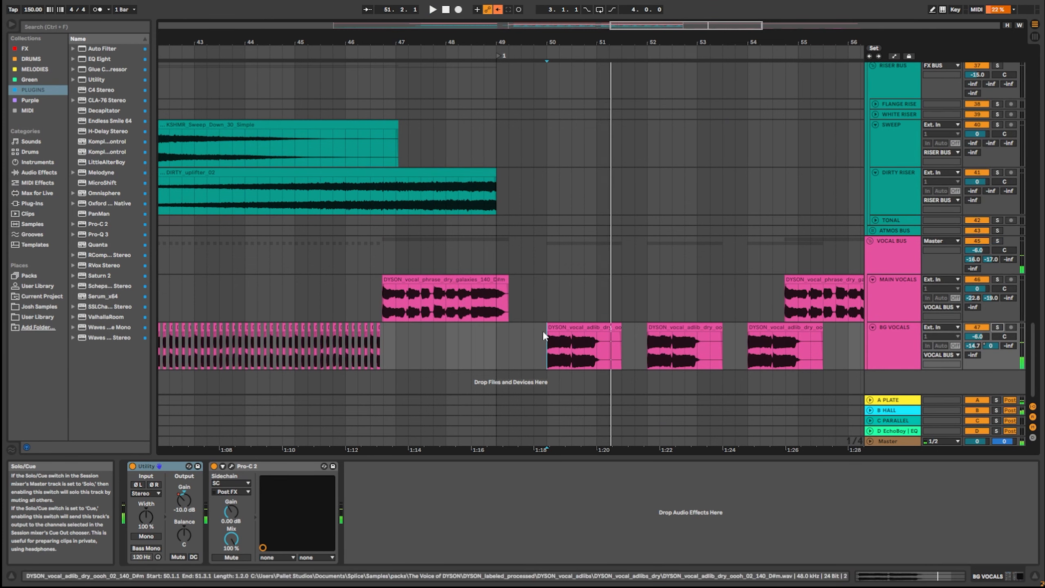
- Solo the BG VOCALS track and audition its chopped vocal clips from 33.3.1
{"action": "scroll", "coordinate": [440, 353], "scroll_direction": "left", "scroll_amount": 8}
{"action": "scroll", "coordinate": [440, 353], "scroll_direction": "left", "scroll_amount": 4}
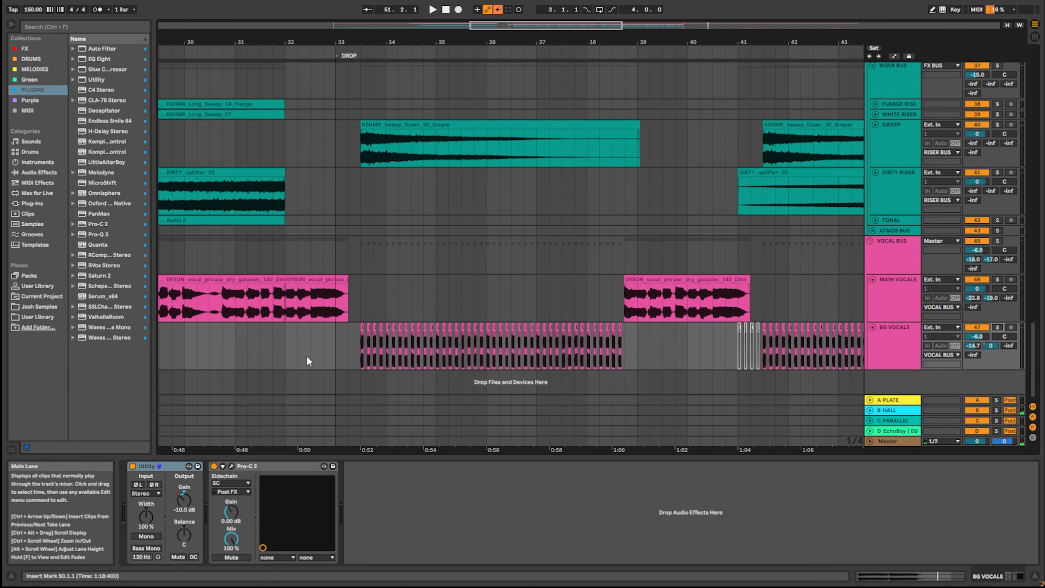
{"action": "left_click", "coordinate": [361, 355]}
{"action": "left_click", "coordinate": [997, 327]}
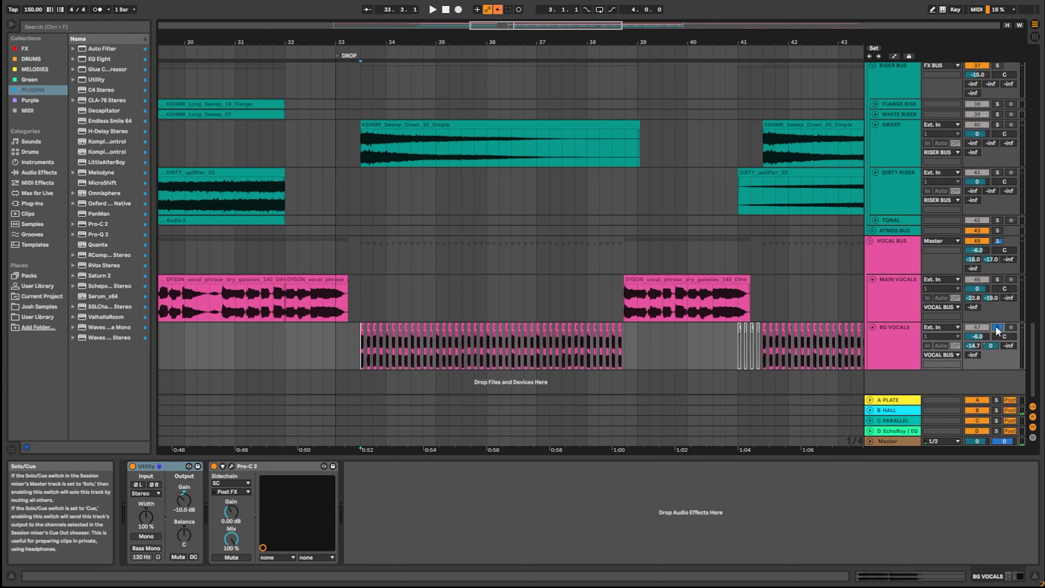
{"action": "key", "text": "space"}
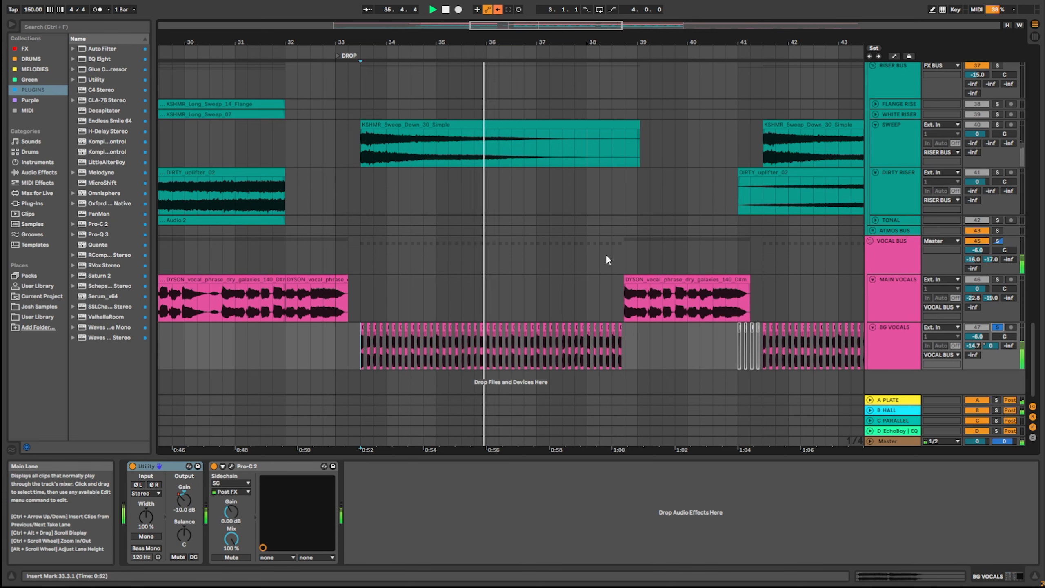
{"action": "key", "text": "space"}
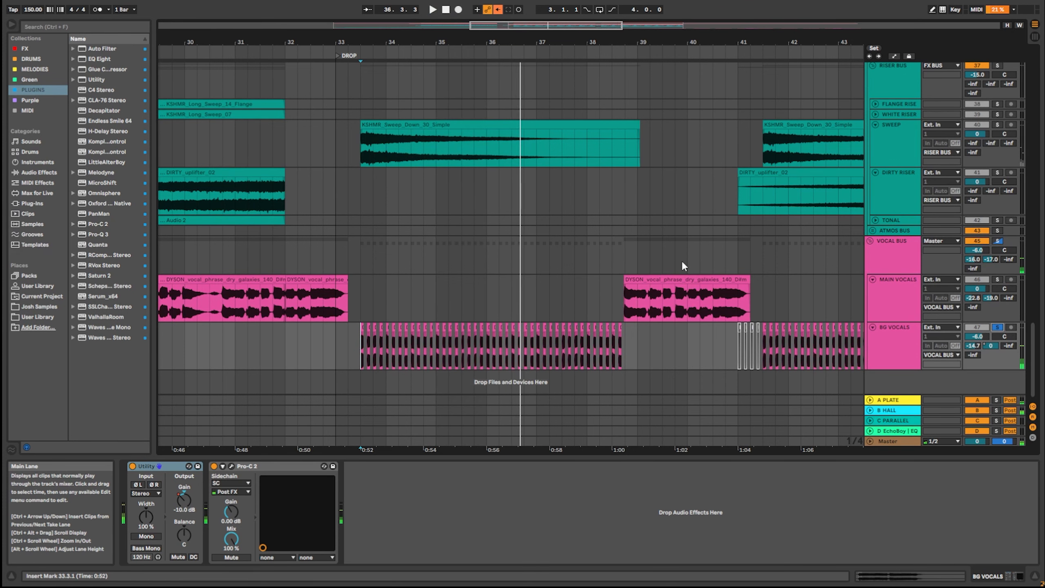
- Audition the vocal fill clip together with the soloed BG VOCALS from 41.1.1
{"action": "scroll", "coordinate": [381, 231], "scroll_direction": "right", "scroll_amount": 5}
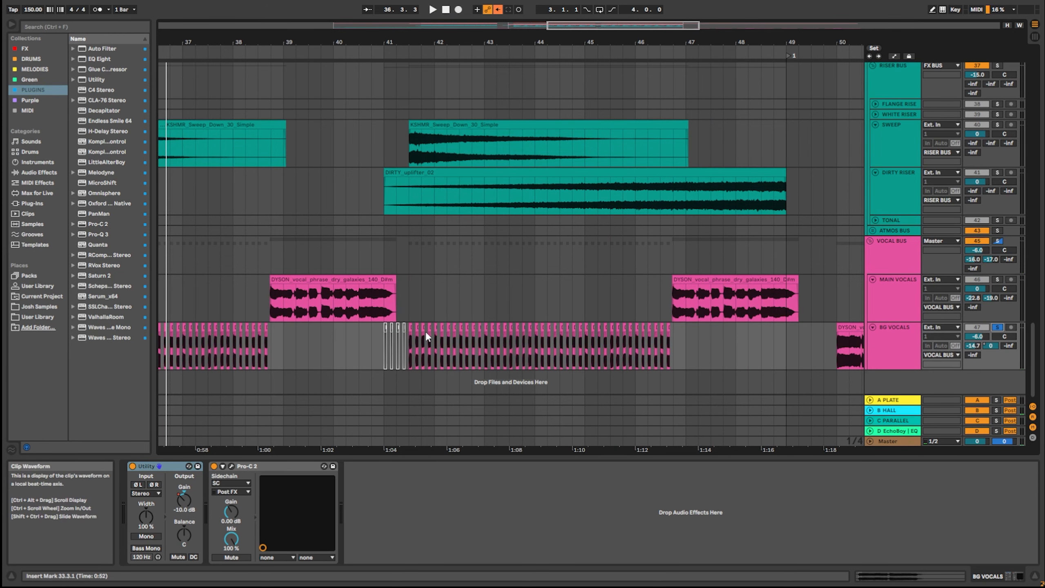
{"action": "scroll", "coordinate": [425, 332], "scroll_direction": "up", "scroll_amount": 5}
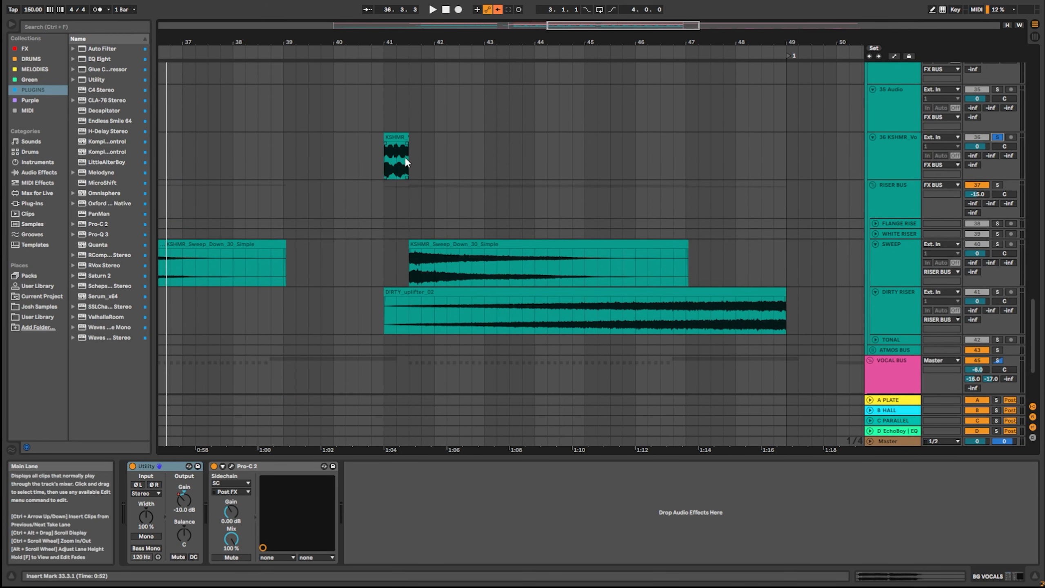
{"action": "left_click", "coordinate": [386, 159]}
{"action": "key", "text": "space"}
- Compare the BG VOCALS chops from 41.1.1 to 45.1.1 with the vocal fill from 41.1.1 to 42.1.1 by highlighting both
{"action": "scroll", "coordinate": [441, 154], "scroll_direction": "down", "scroll_amount": 2}
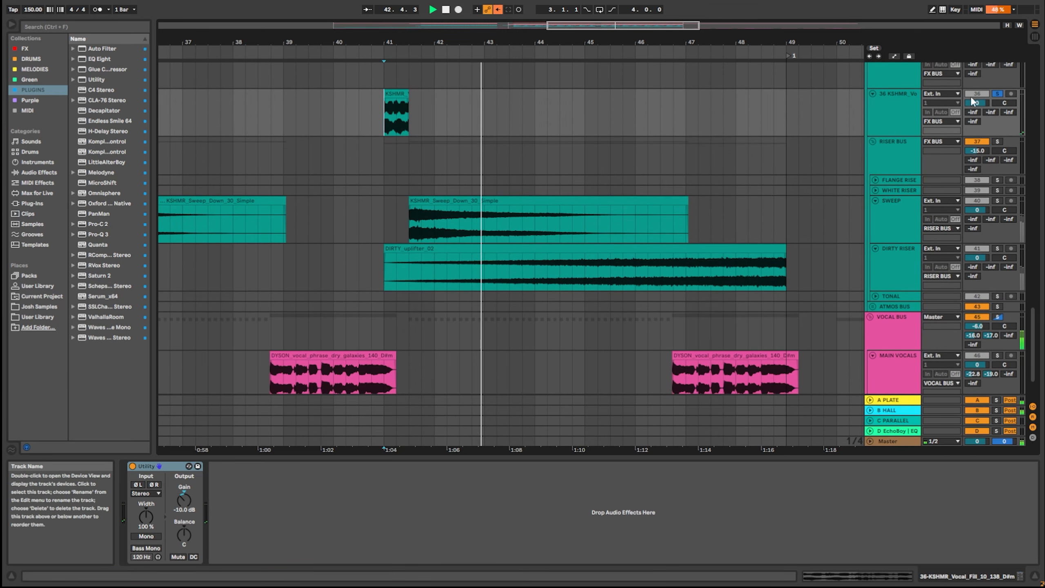
{"action": "left_click_drag", "start_coordinate": [385, 344], "coordinate": [686, 356]}
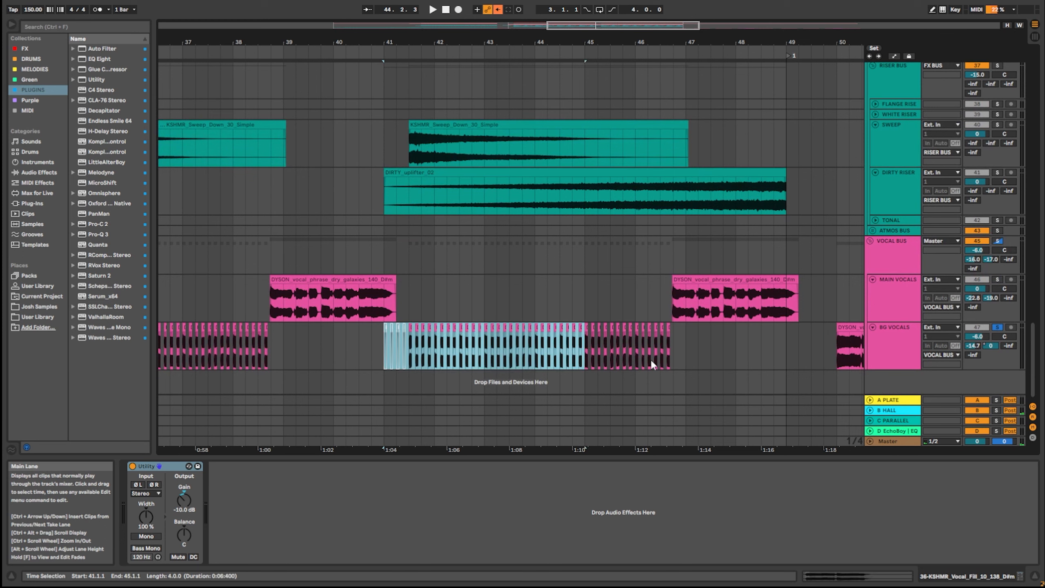
{"action": "scroll", "coordinate": [550, 282], "scroll_direction": "up", "scroll_amount": 6}
{"action": "left_click_drag", "start_coordinate": [382, 165], "coordinate": [434, 165]}
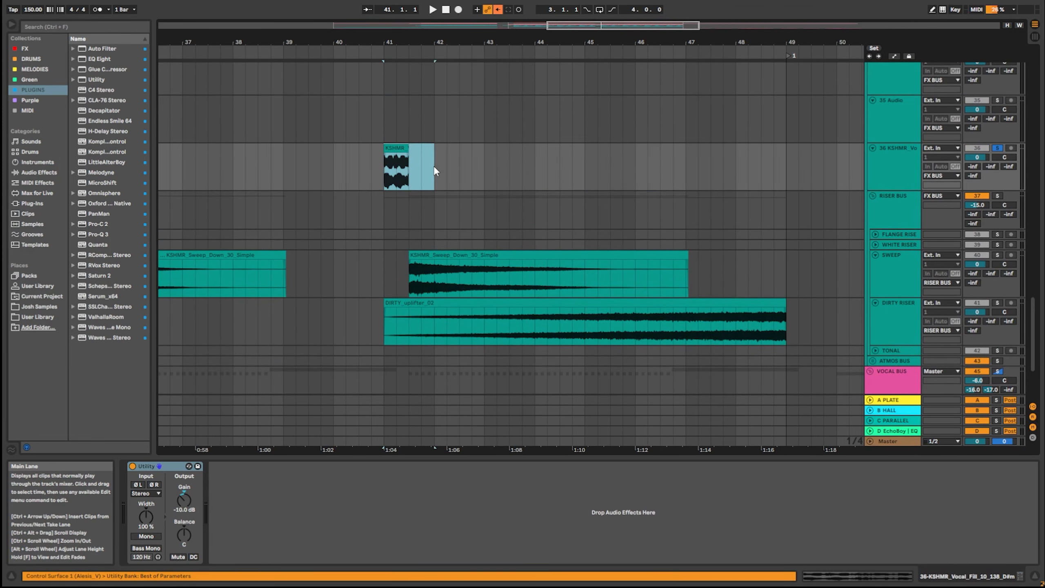
- Collapse the MAIN VOCALS track and clear the remaining solos on the BG VOCALS and vocal fill tracks
{"action": "scroll", "coordinate": [900, 283], "scroll_direction": "down", "scroll_amount": 5}
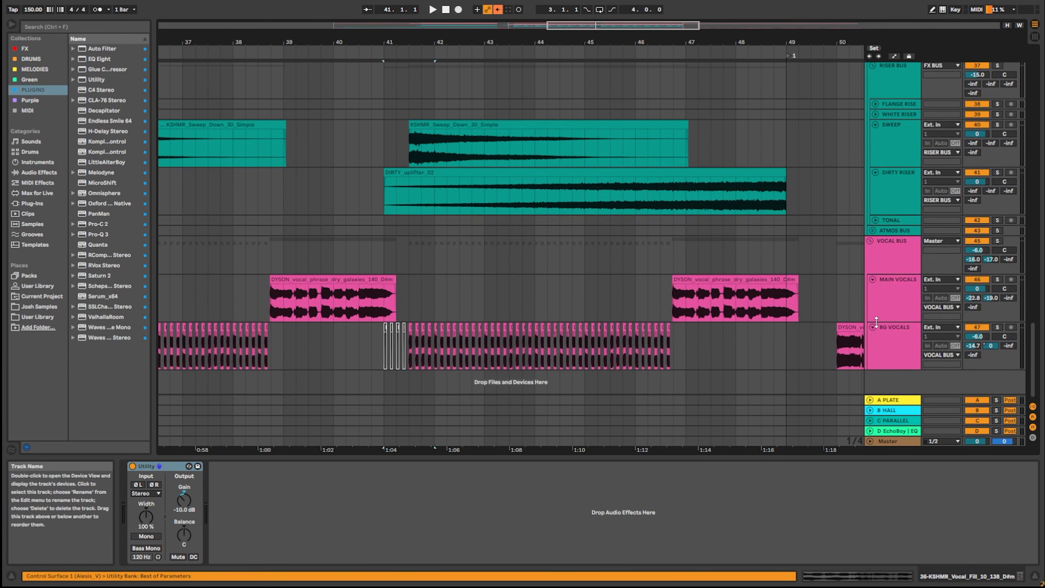
{"action": "left_click", "coordinate": [873, 279]}
{"action": "scroll", "coordinate": [873, 264], "scroll_direction": "up", "scroll_amount": 6}
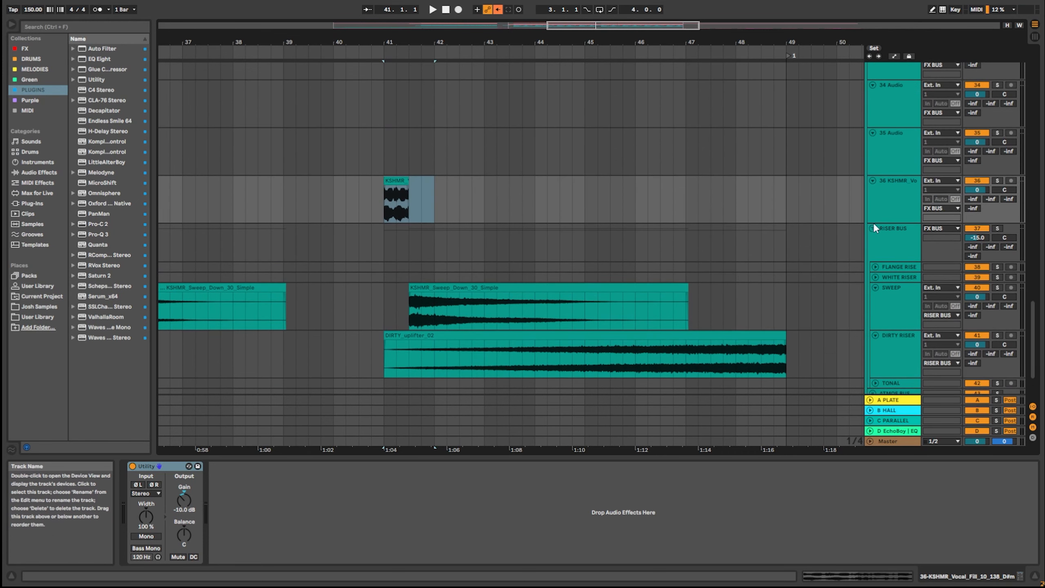